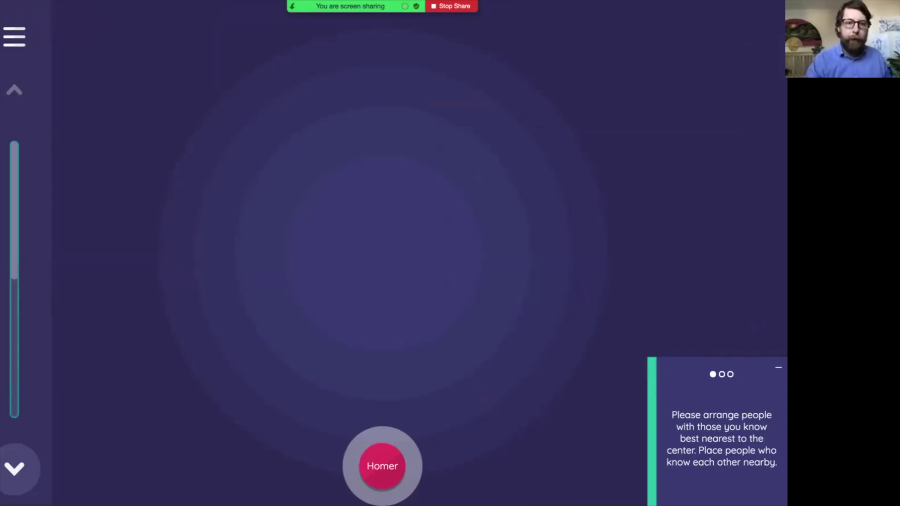
Open the list of the interview's five stages.
click(14, 37)
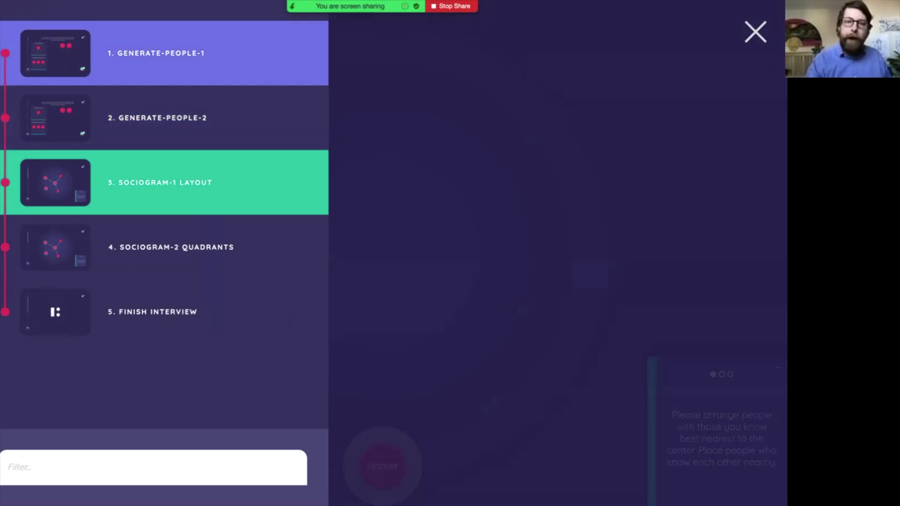
Jump to the first household stage, then advance to the neighbourhood nomination stage.
click(164, 53)
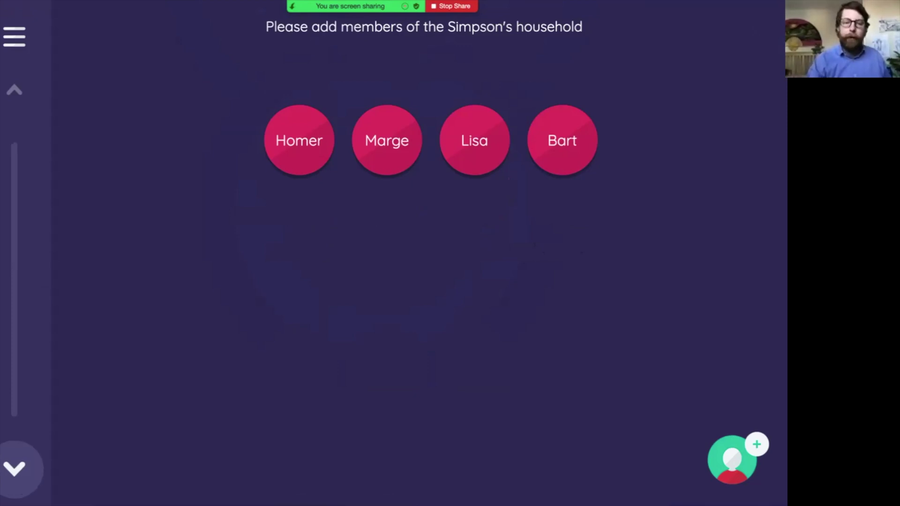
key(Return)
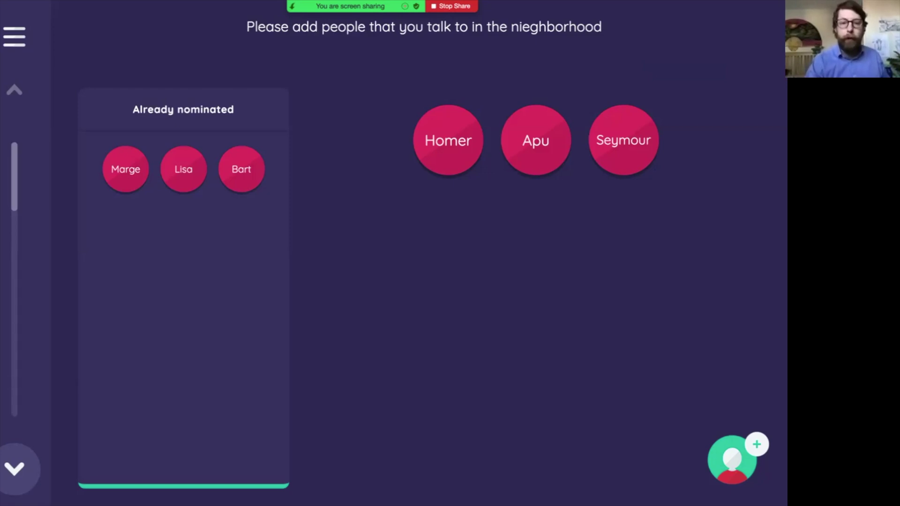
mouse_move(448, 140)
mouse_down()
mouse_move(396, 187)
mouse_move(438, 146)
mouse_up()
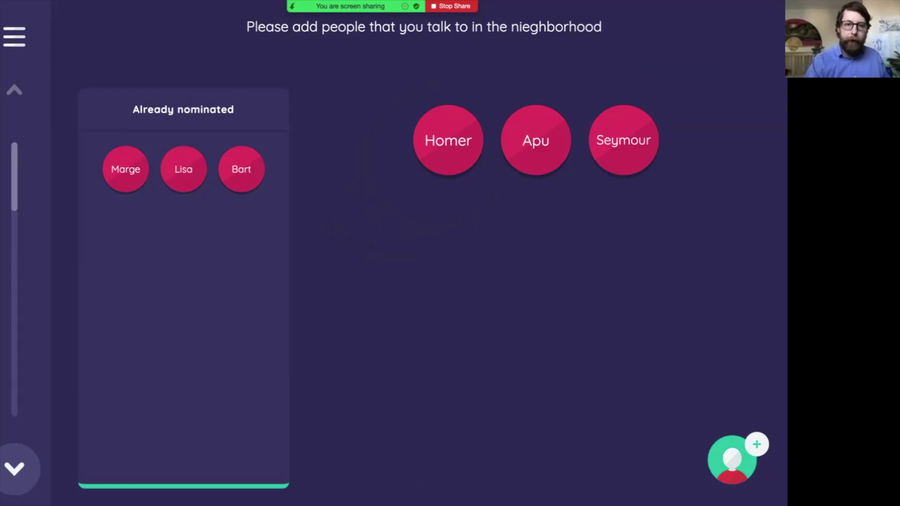
On the sociogram layout stage, place Homer, Marge and Lisa on the rings.
click(14, 469)
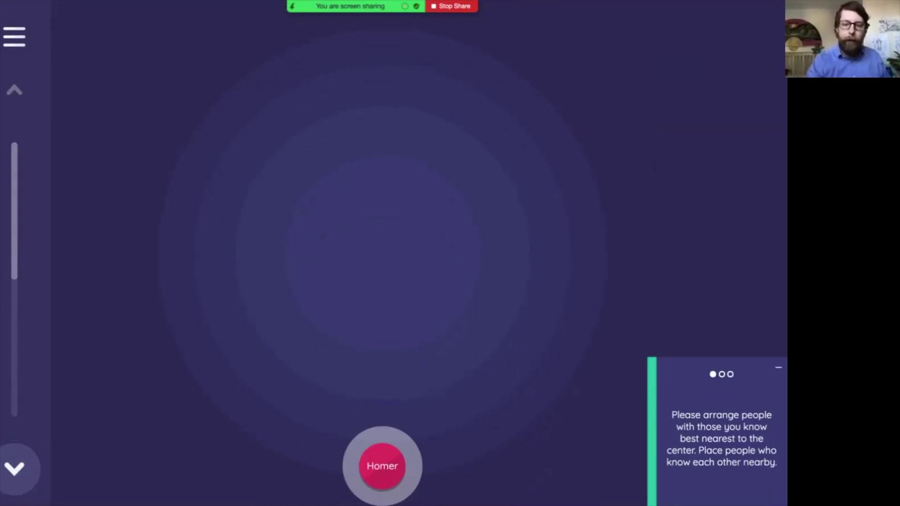
drag(382, 466, 320, 166)
drag(382, 466, 422, 139)
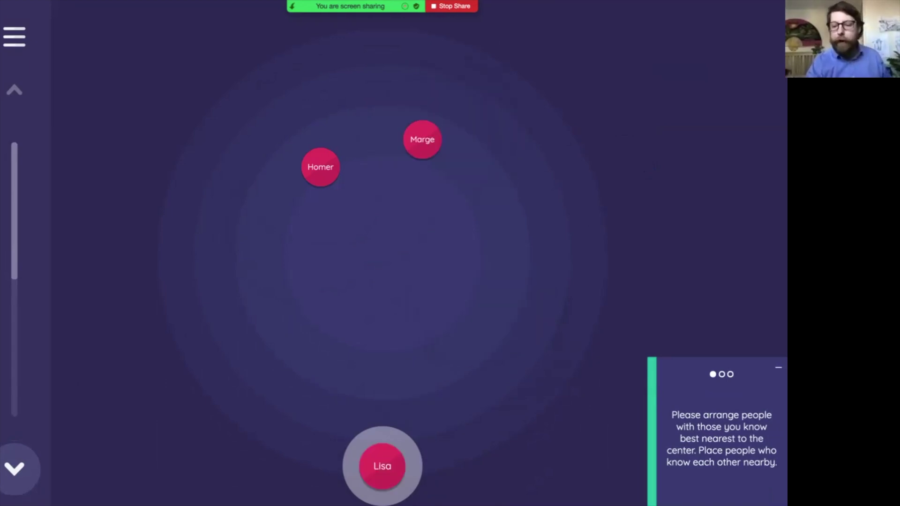
drag(382, 466, 507, 193)
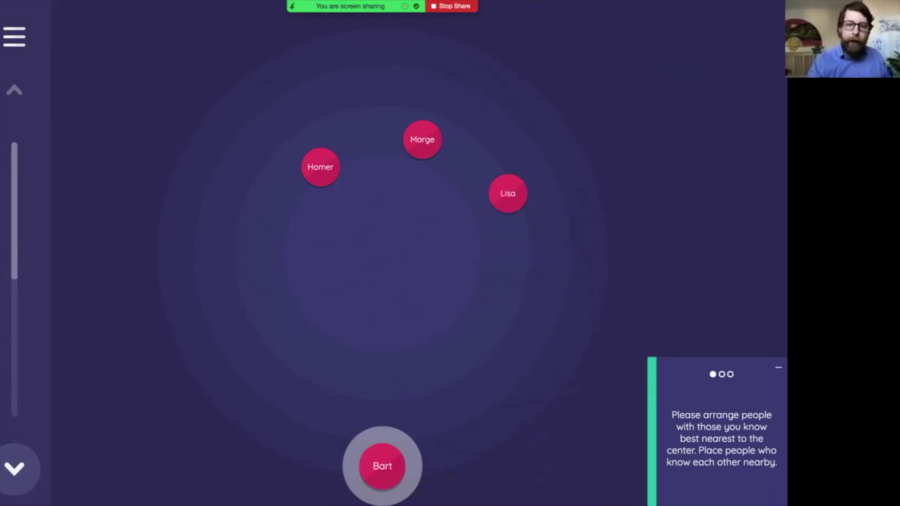
Move Homer and Marge nearer the centre, shift Lisa upper left, and add Bart and Apu.
drag(320, 166, 341, 206)
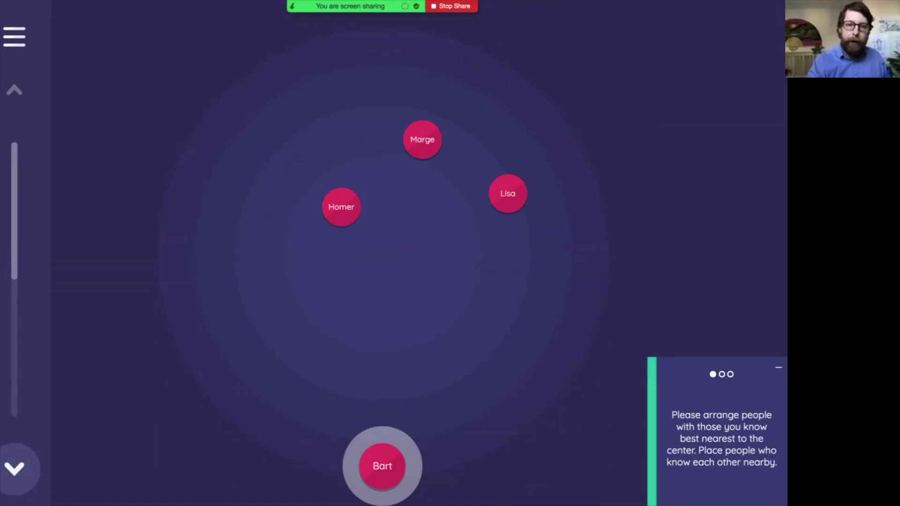
drag(507, 193, 294, 112)
drag(422, 139, 425, 174)
drag(382, 466, 405, 95)
drag(382, 466, 478, 315)
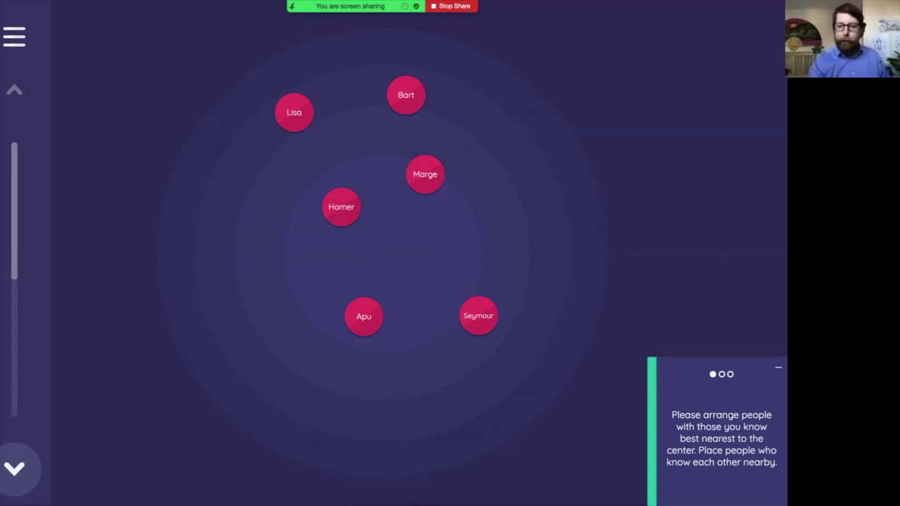
On the connect-people prompt, tie Homer to Marge, Bart and Lisa.
click(14, 468)
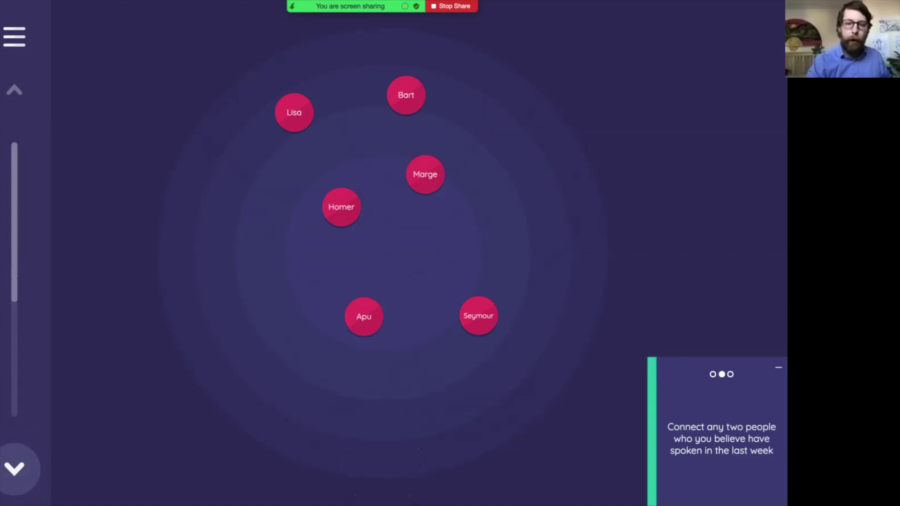
click(342, 207)
click(424, 175)
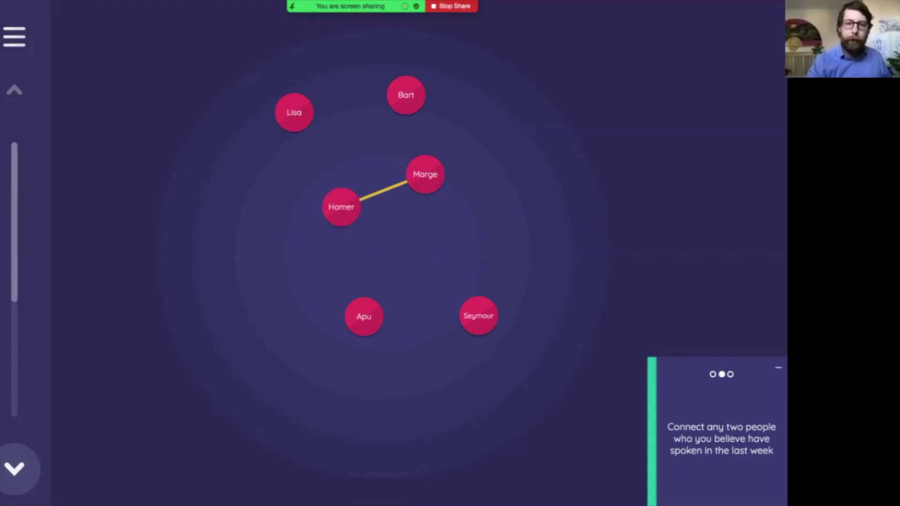
click(341, 206)
click(406, 94)
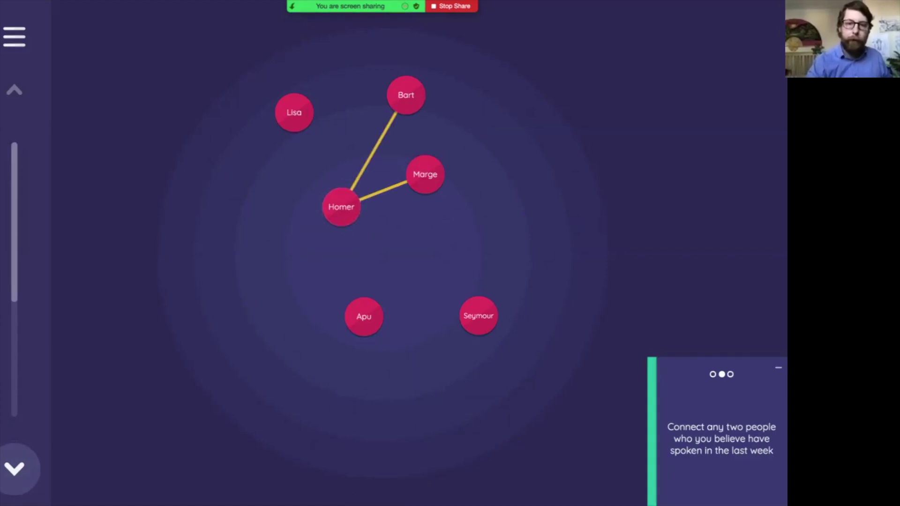
click(341, 207)
click(294, 112)
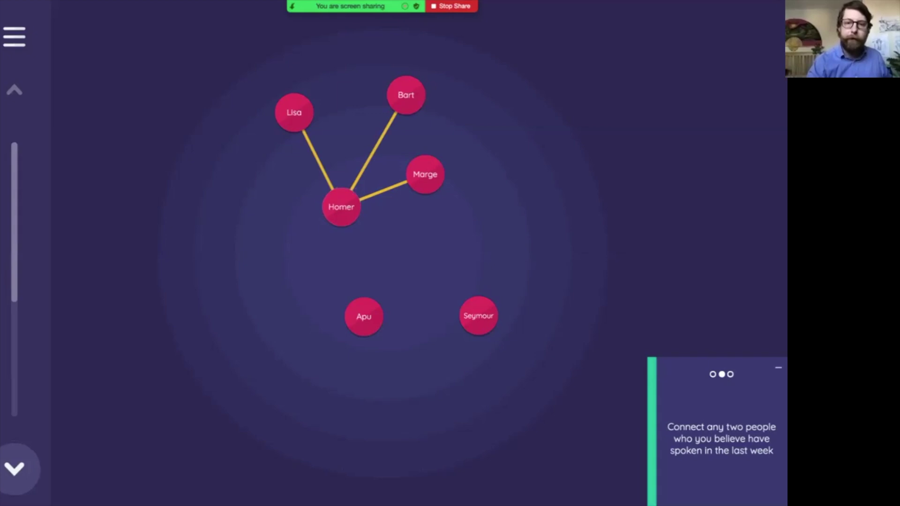
Add ties Lisa–Bart, Bart–Marge and Marge–Lisa.
click(294, 112)
click(406, 95)
click(405, 95)
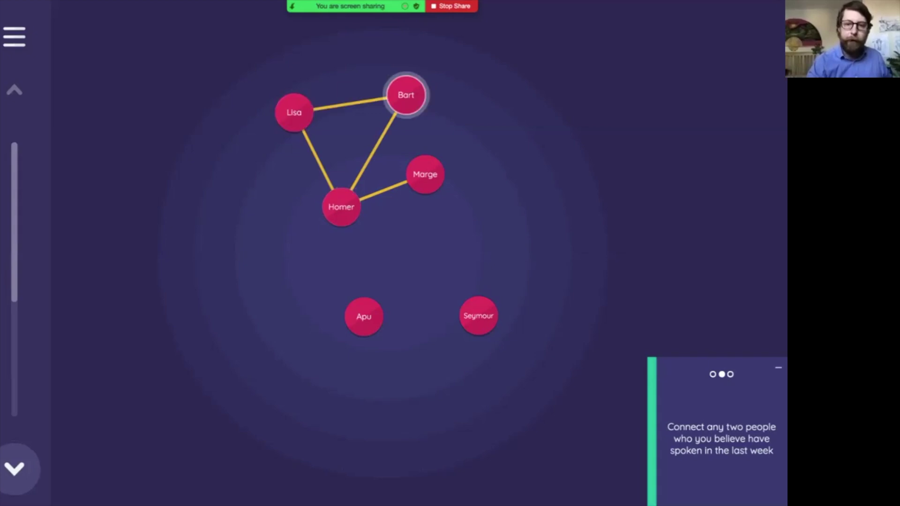
click(425, 174)
click(425, 174)
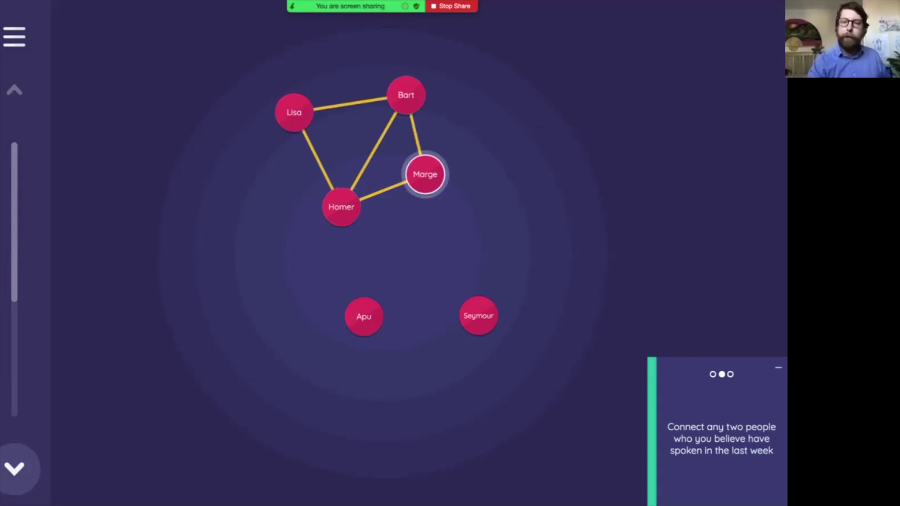
click(294, 113)
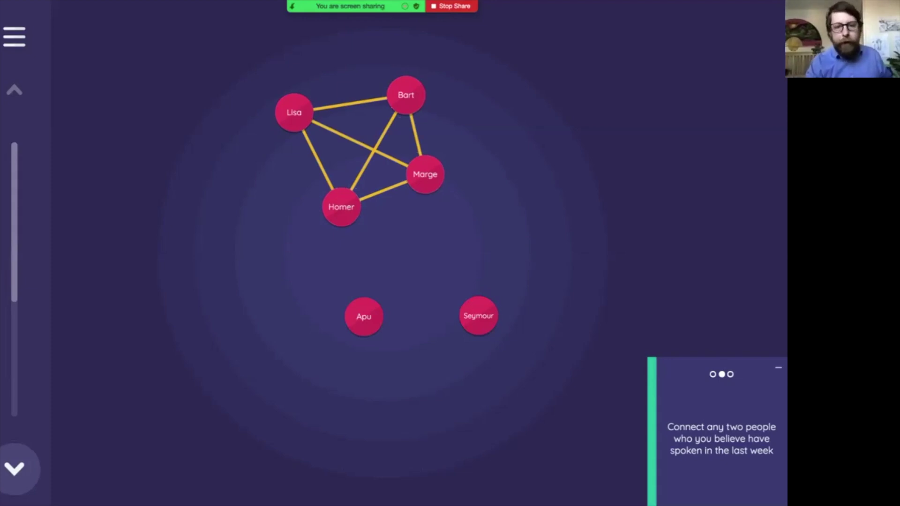
Add the Homer–Apu and Marge–Seymour ties and move on to the advice question.
click(341, 206)
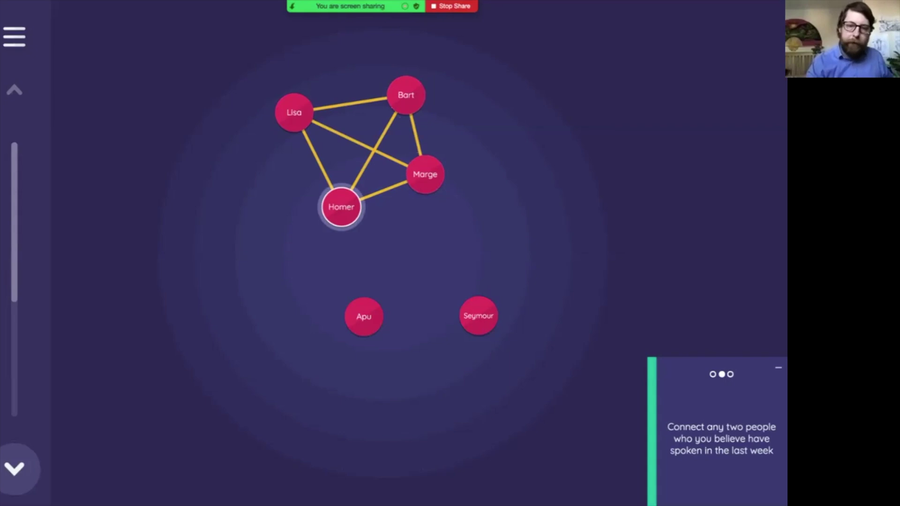
click(363, 317)
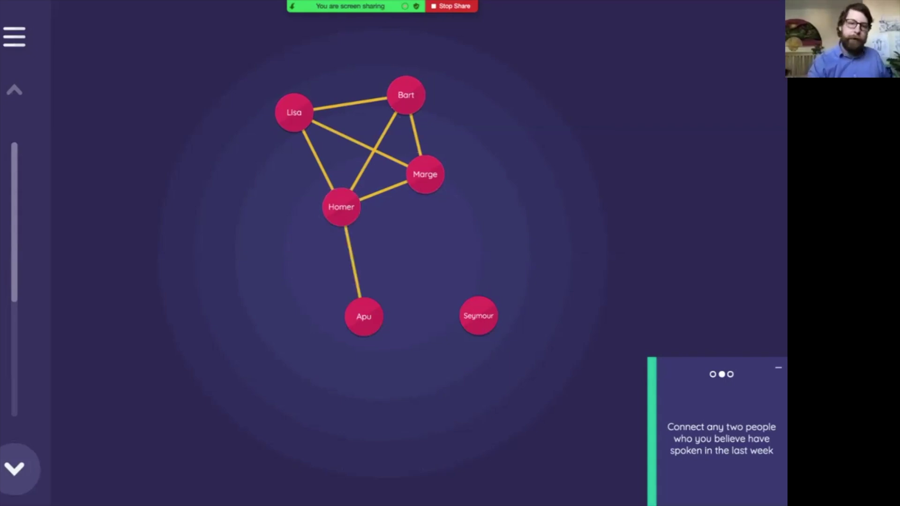
click(425, 174)
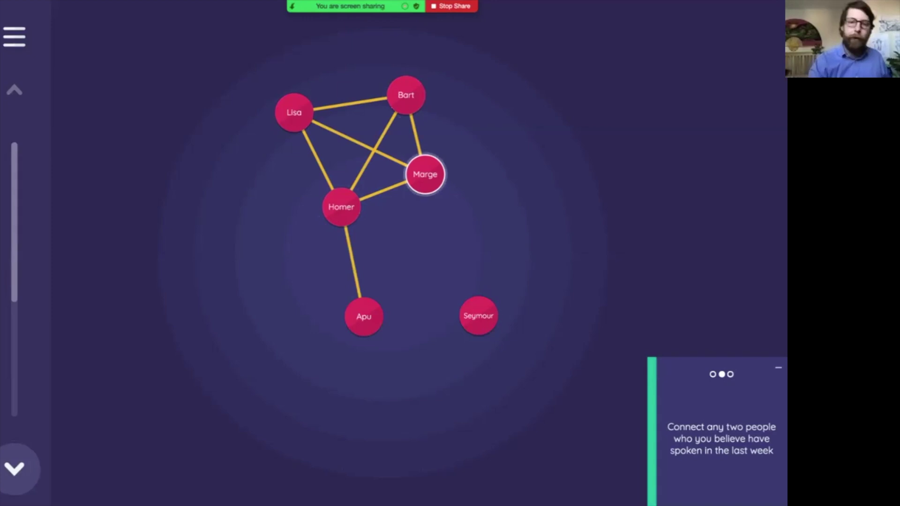
click(478, 315)
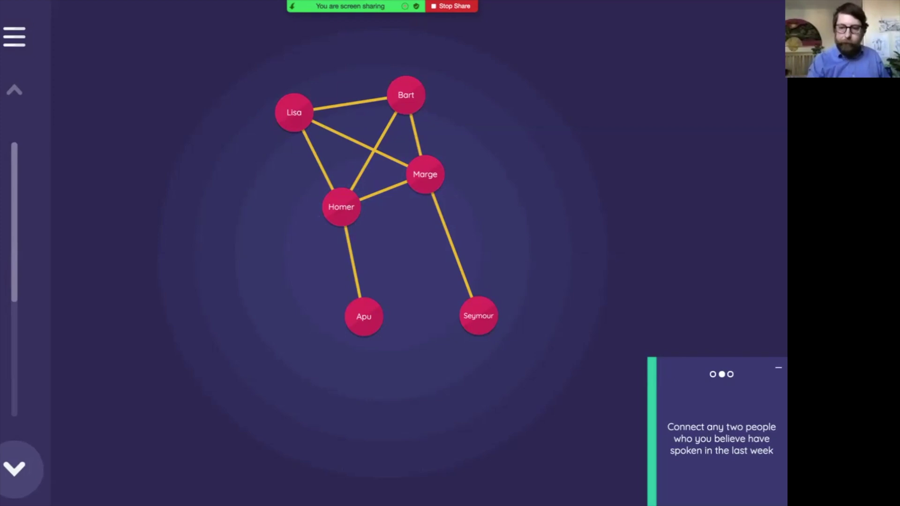
key(Down)
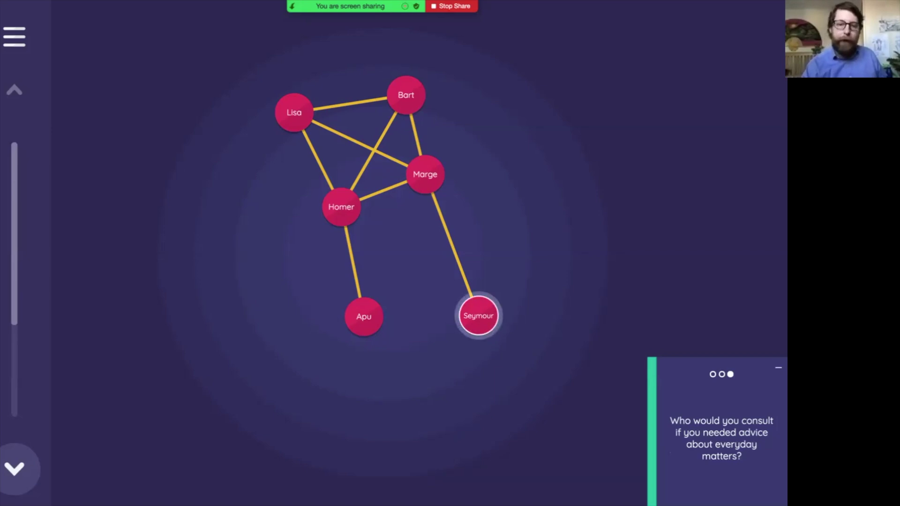
Mark Apu as an advice contact, then return to the connect-people prompt.
click(364, 317)
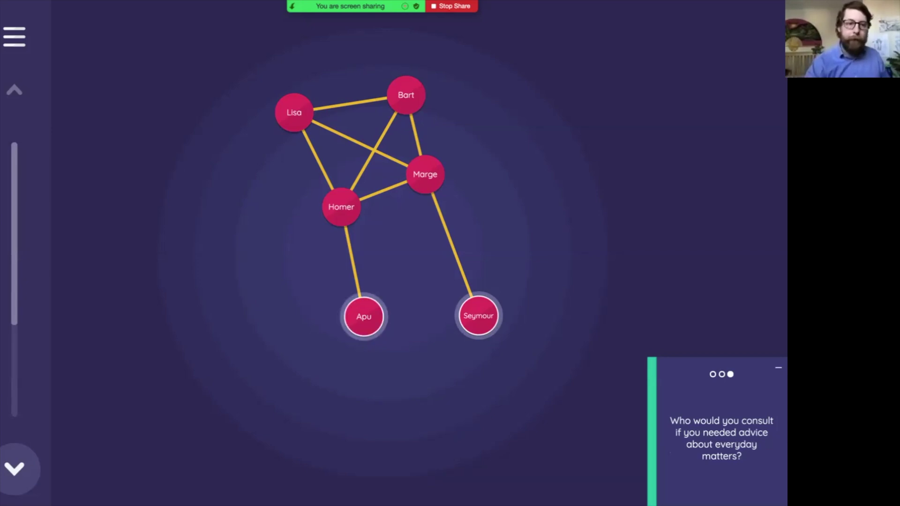
click(14, 89)
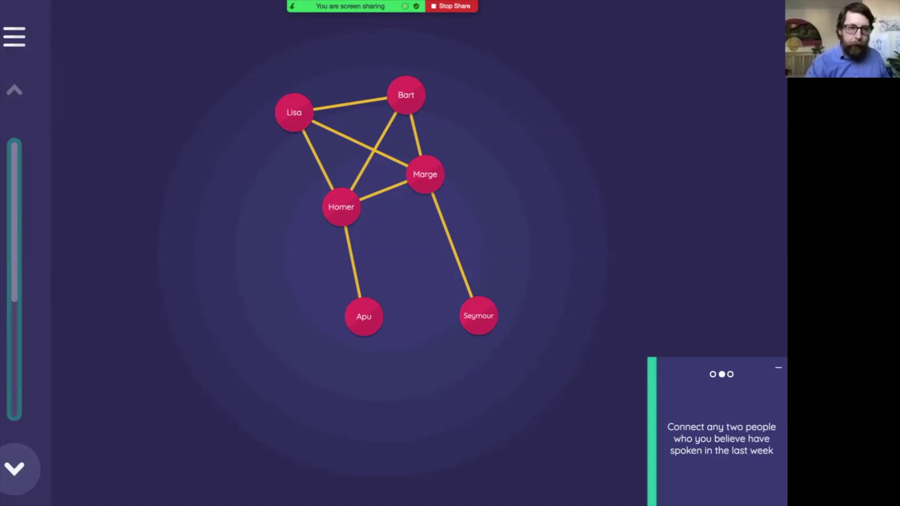
On the Generate-people-2 stage, add 'Rev. Lovejoy' as a new person and continue.
click(14, 37)
click(160, 118)
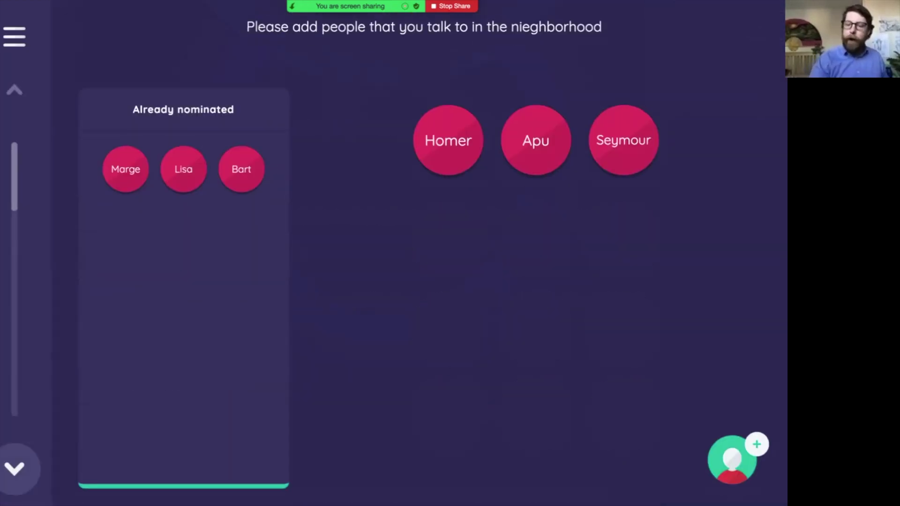
text(R)
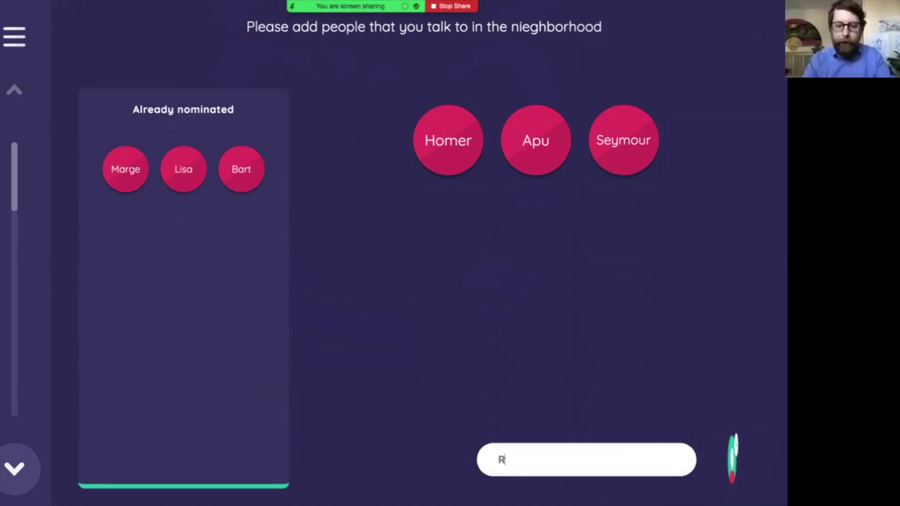
text(Ev. L)
key(BackSpace)
key(BackSpace)
key(BackSpace)
key(BackSpace)
key(BackSpace)
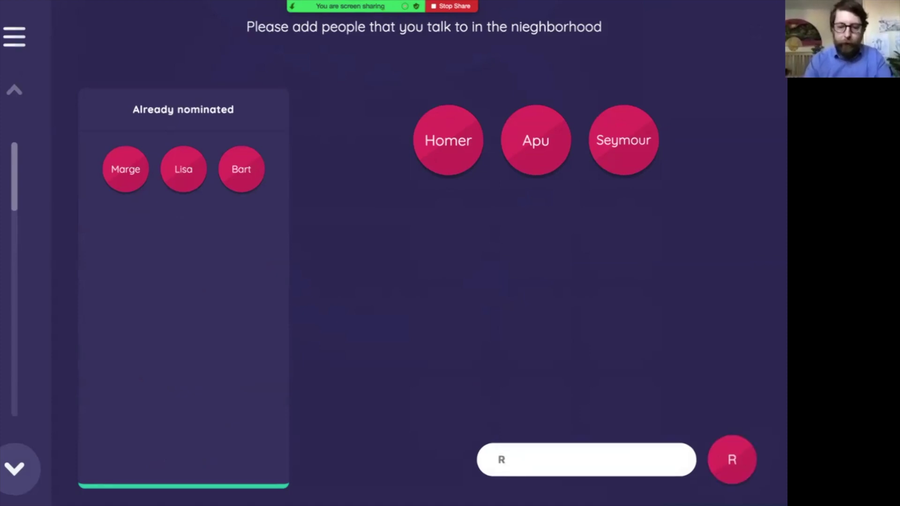
text(ev. Love)
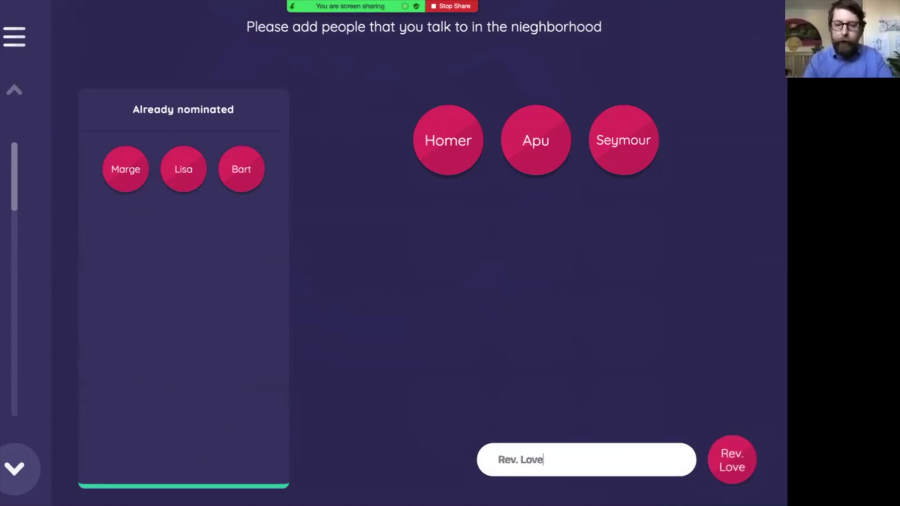
text(joy)
key(Return)
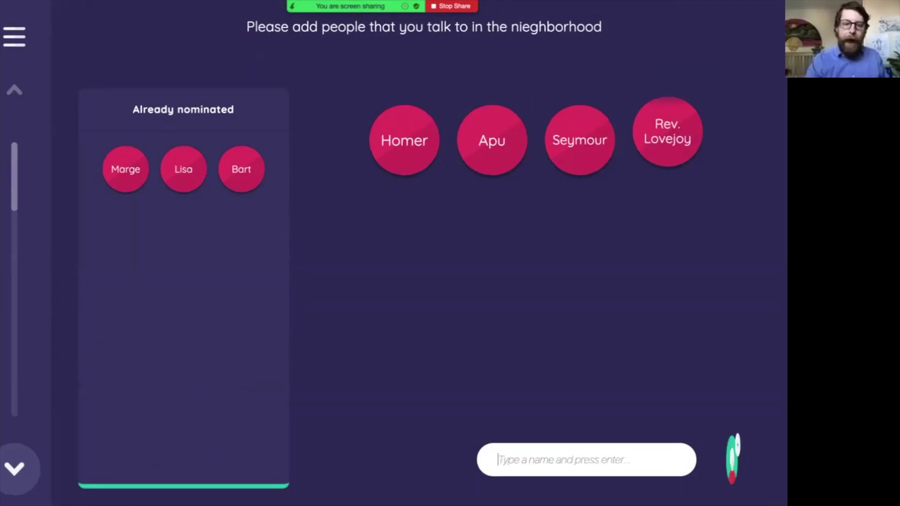
click(14, 469)
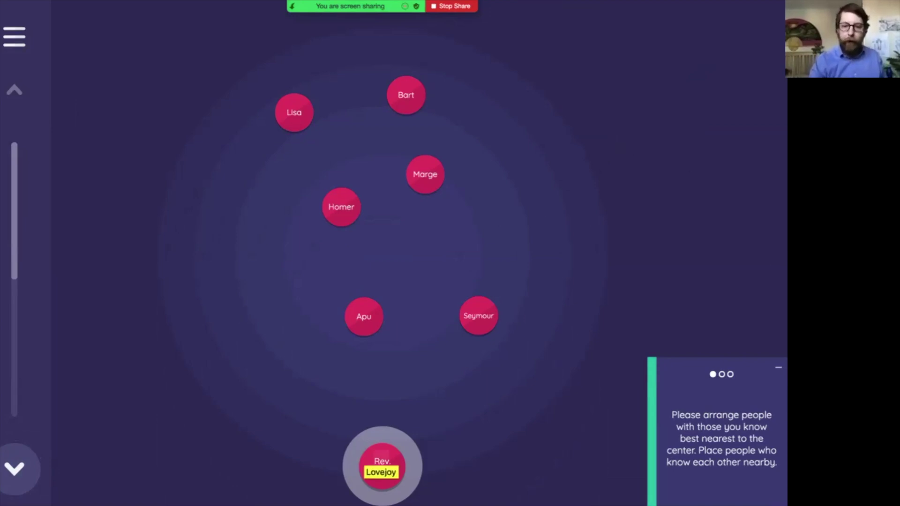
Place Rev. Lovejoy below Marge on the rings and mark him as an advice contact.
drag(382, 469, 443, 246)
key(Escape)
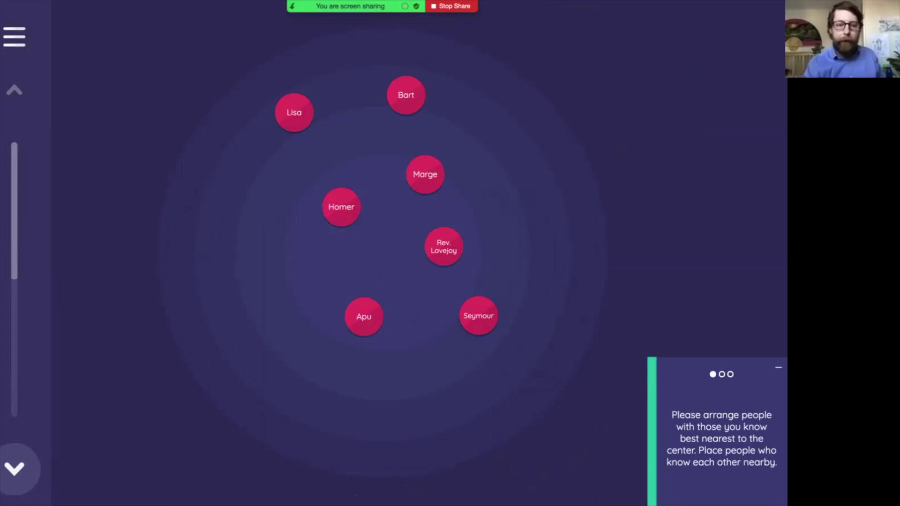
click(15, 468)
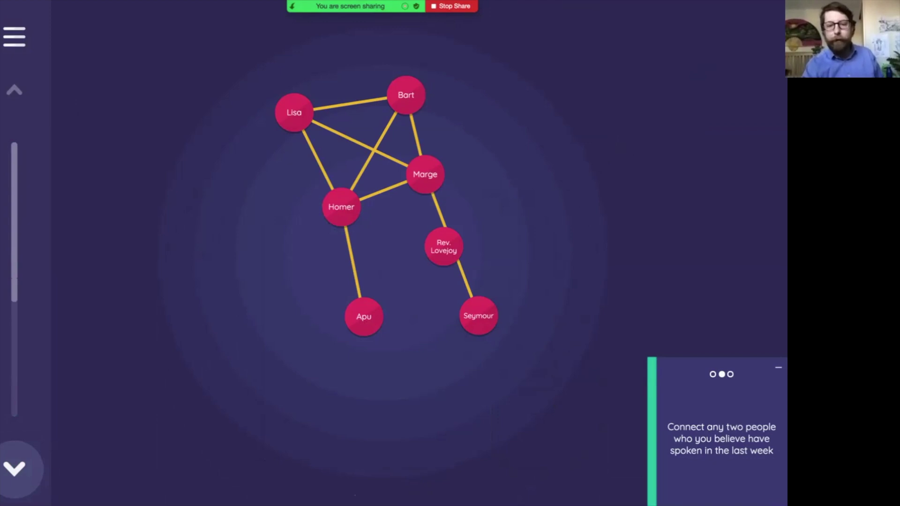
click(14, 468)
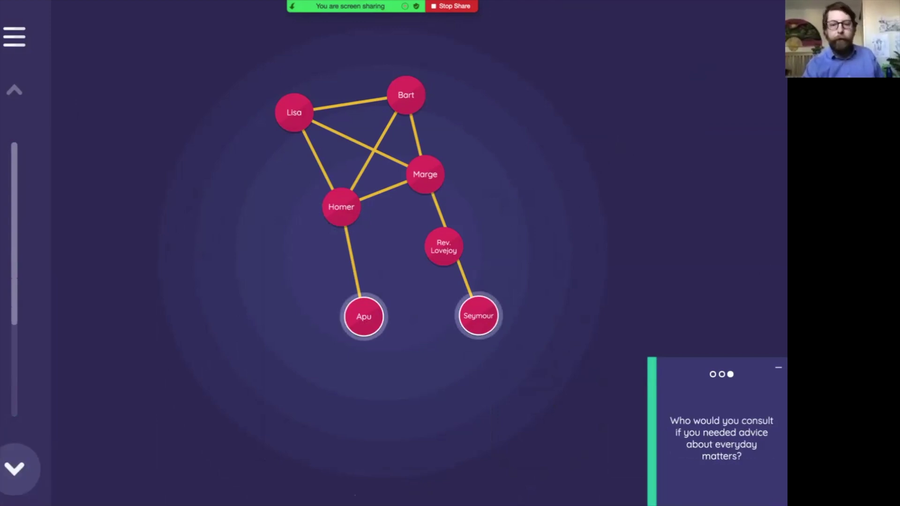
click(443, 246)
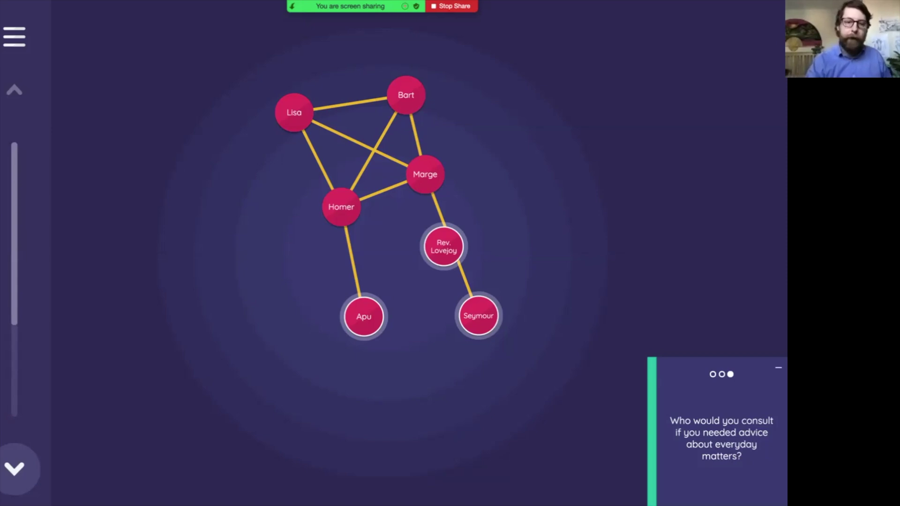
click(14, 469)
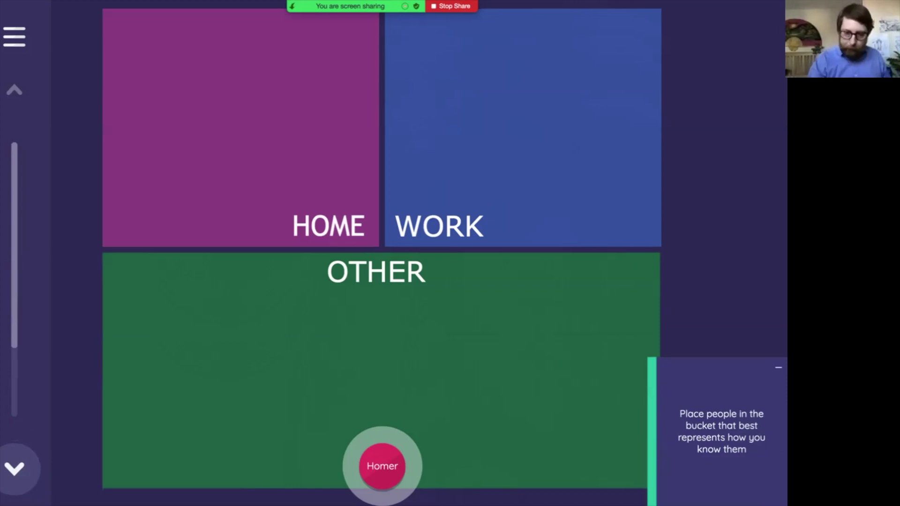
Put Homer, Marge, Lisa and Bart into the HOME bucket.
drag(382, 466, 136, 293)
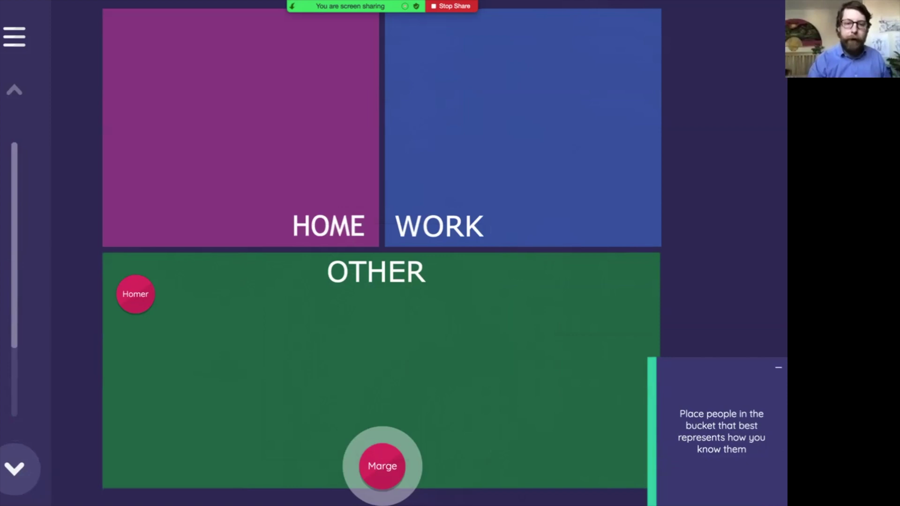
drag(135, 294, 156, 70)
drag(382, 466, 294, 71)
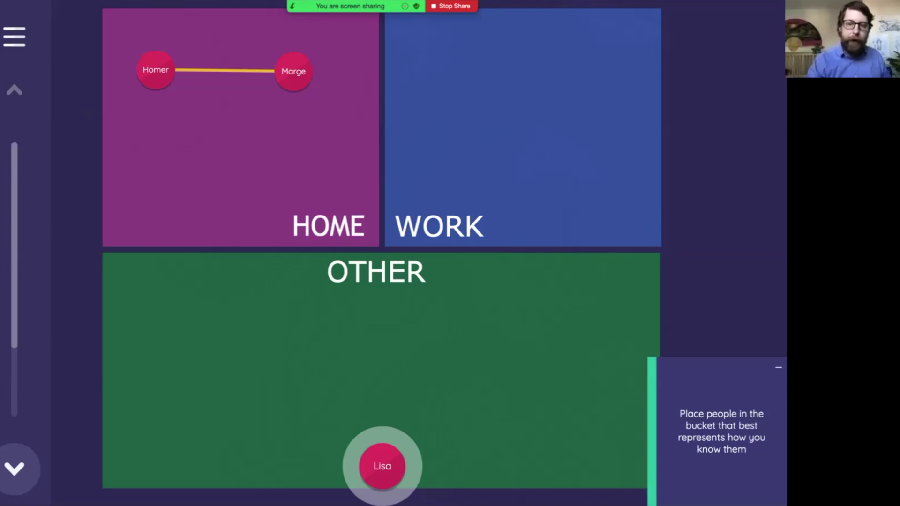
drag(382, 466, 172, 184)
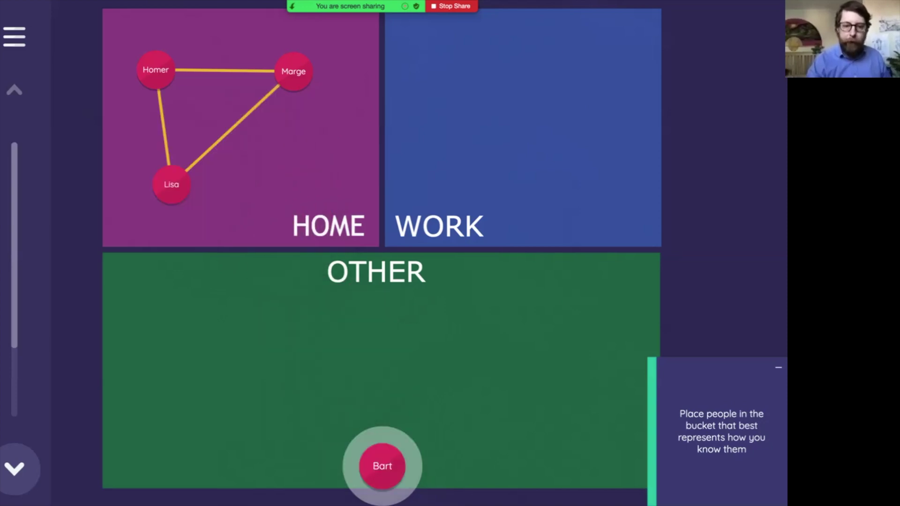
drag(382, 466, 307, 184)
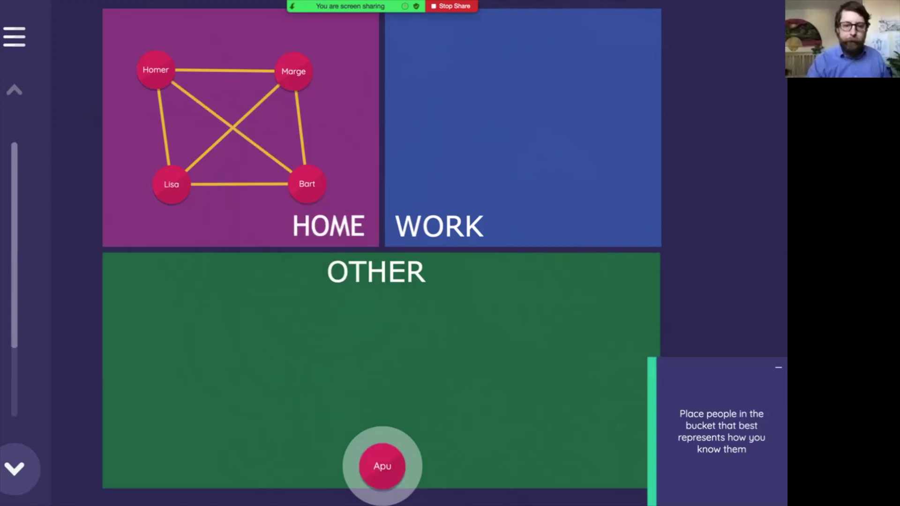
Put Apu and Seymour in OTHER and Rev. Lovejoy in WORK.
drag(382, 466, 292, 316)
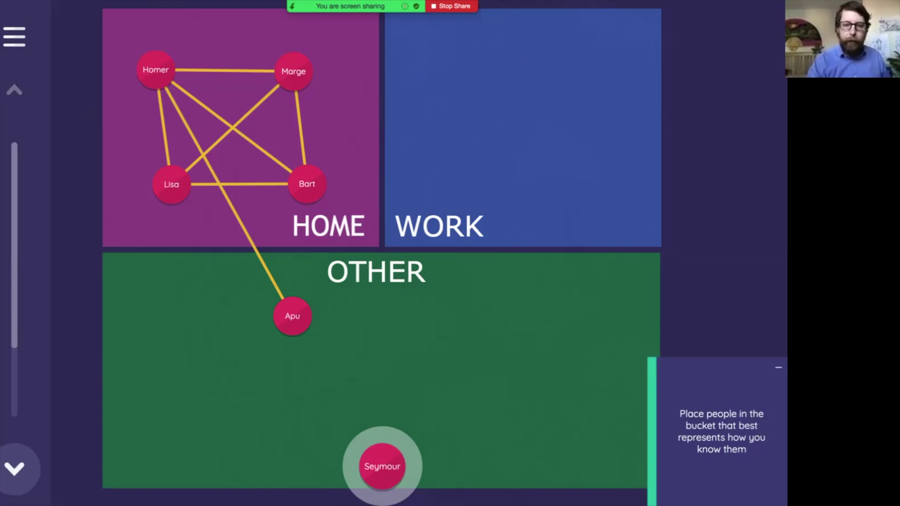
drag(382, 466, 497, 155)
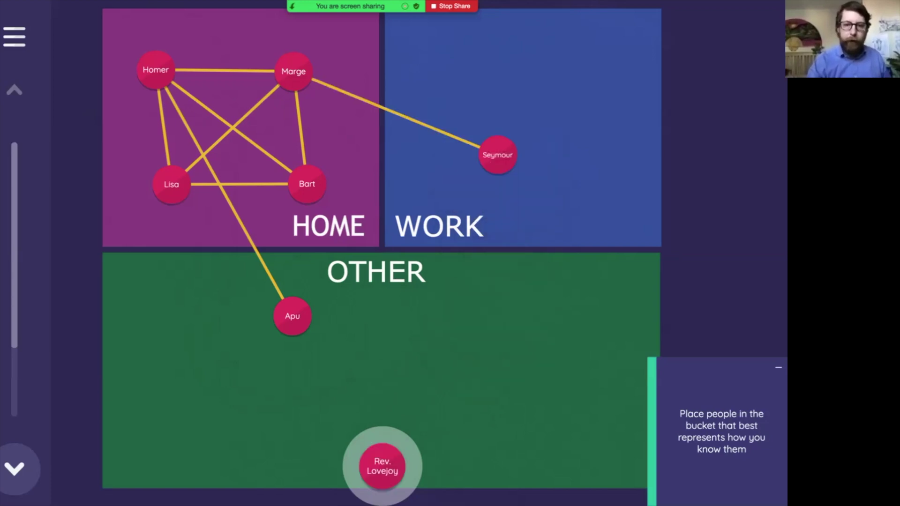
drag(382, 466, 550, 194)
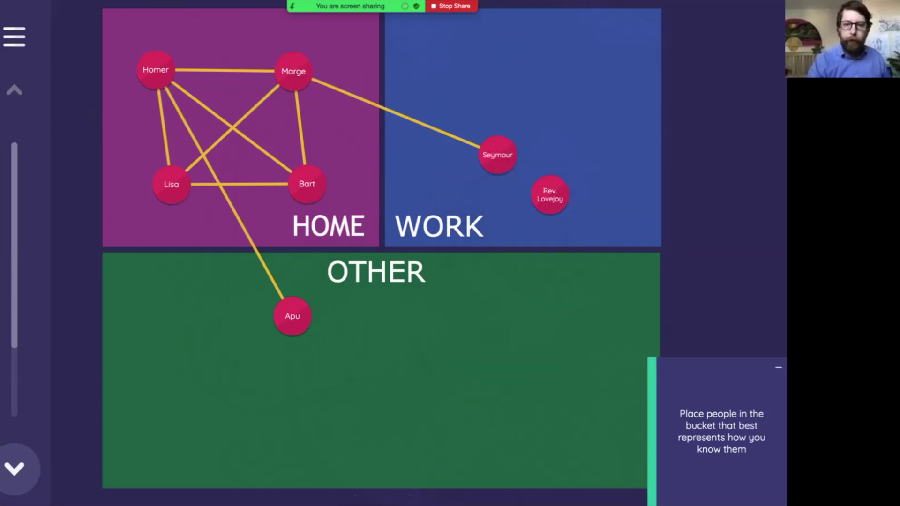
drag(498, 155, 471, 310)
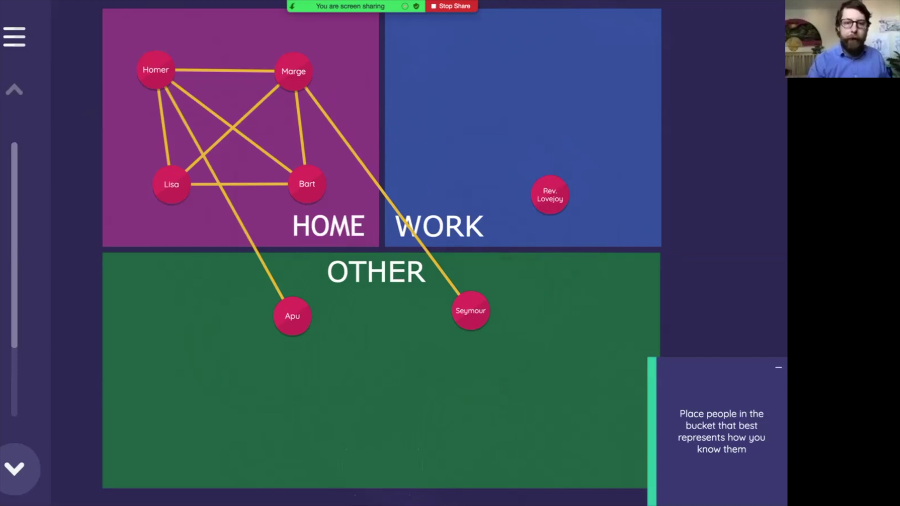
key(Down)
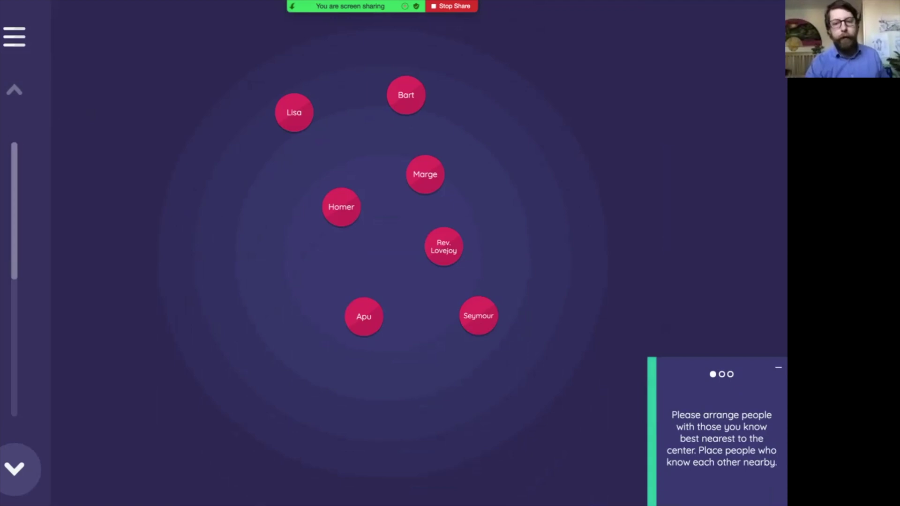
Step through the remaining prompts to Finish Interview and export the session to a file.
key(Down)
key(Down)
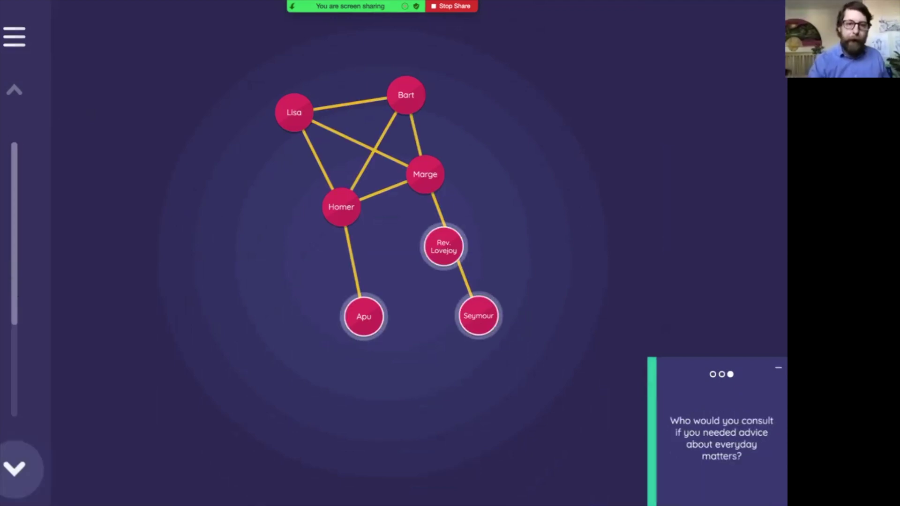
key(Down)
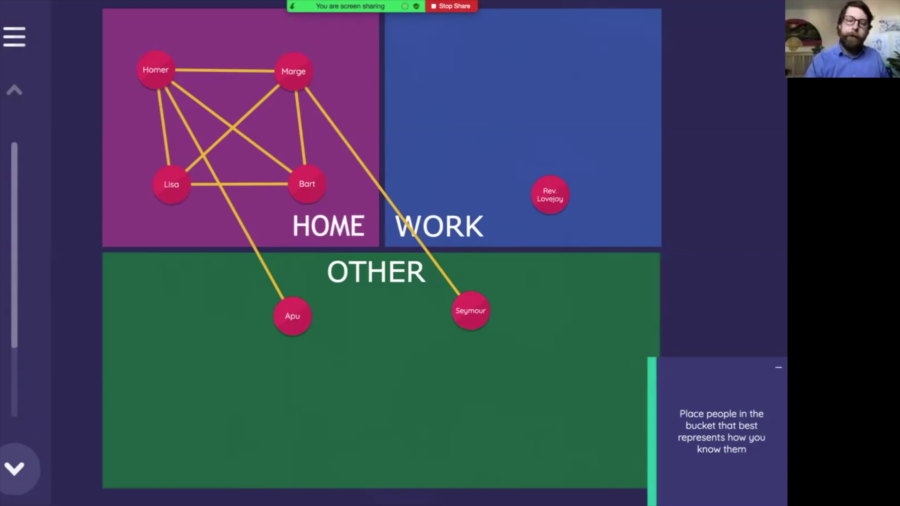
key(Down)
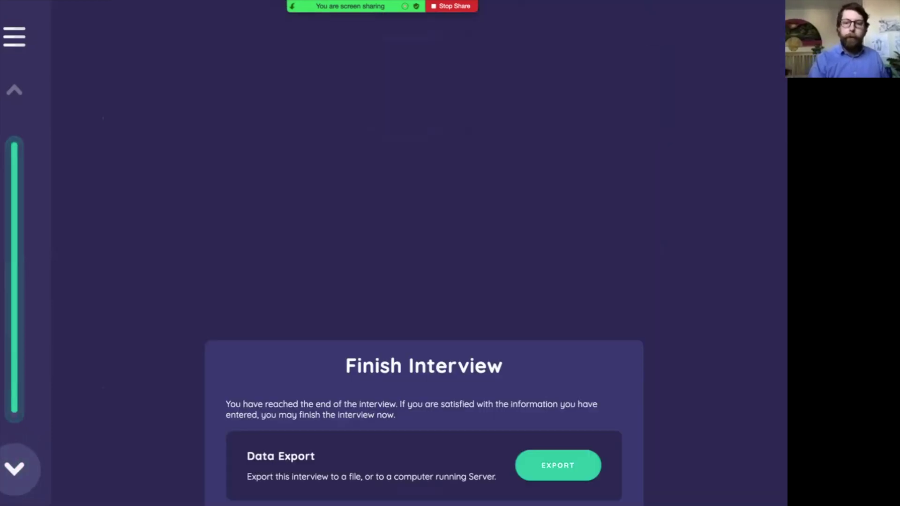
click(557, 238)
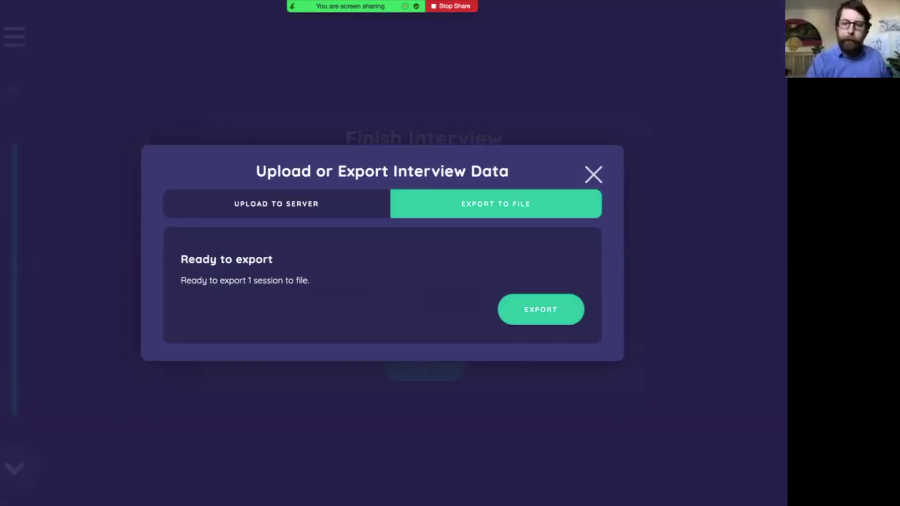
click(541, 309)
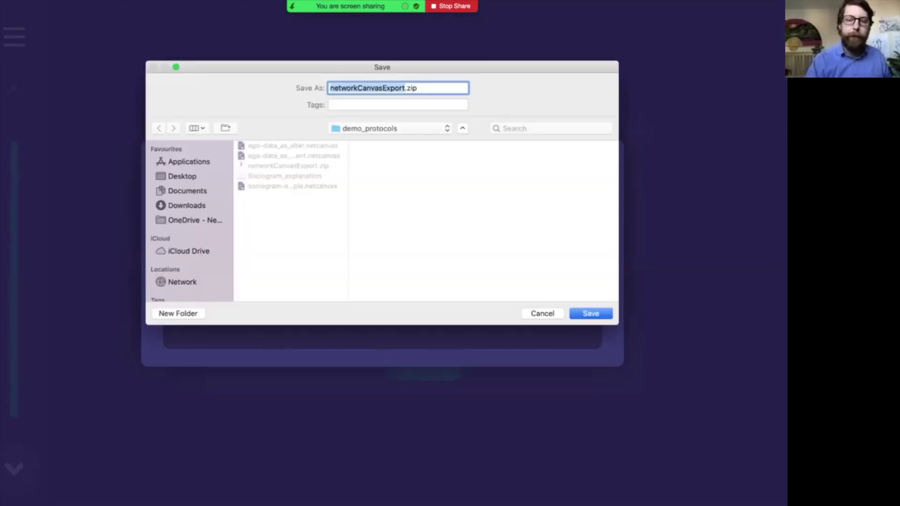
Save the export as networkCanvasExport.zip, replacing the existing archive.
key(Return)
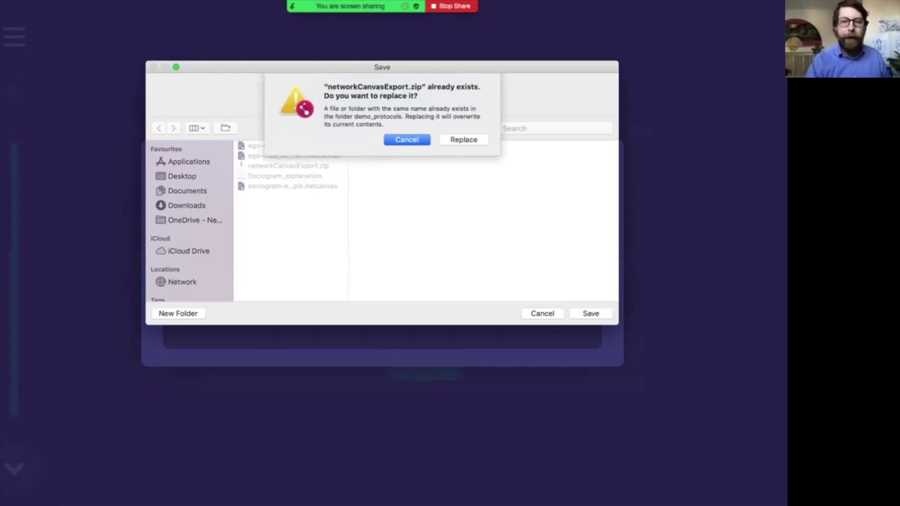
key(Tab)
key(space)
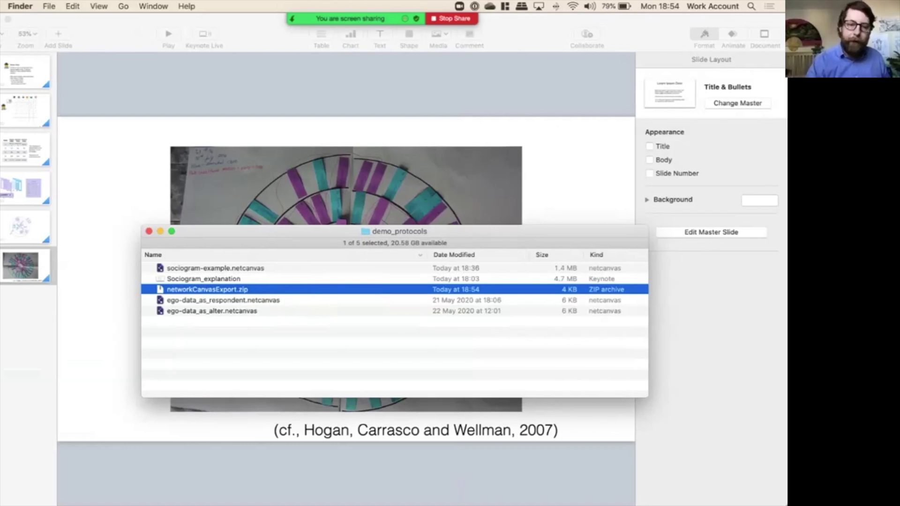
Unzip the export and browse its ego, edgeList_spoken and attributeList CSV files.
key(super+o)
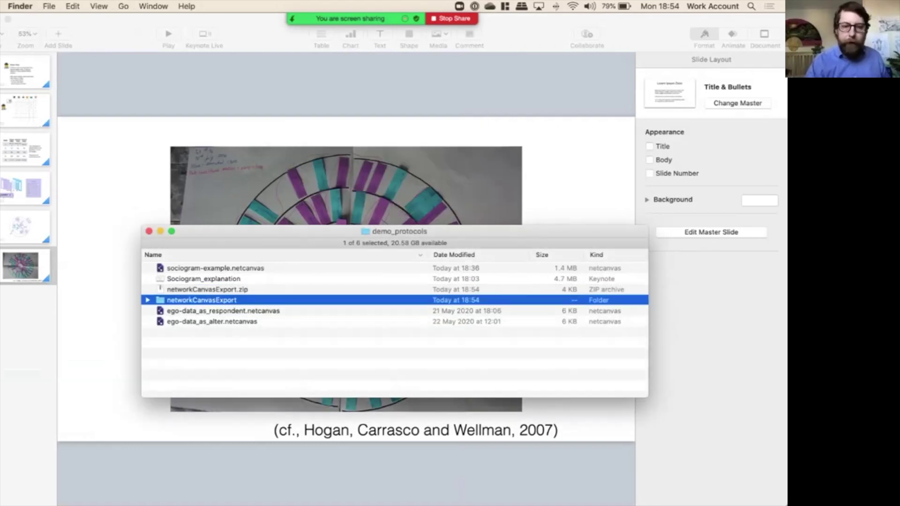
key(Right)
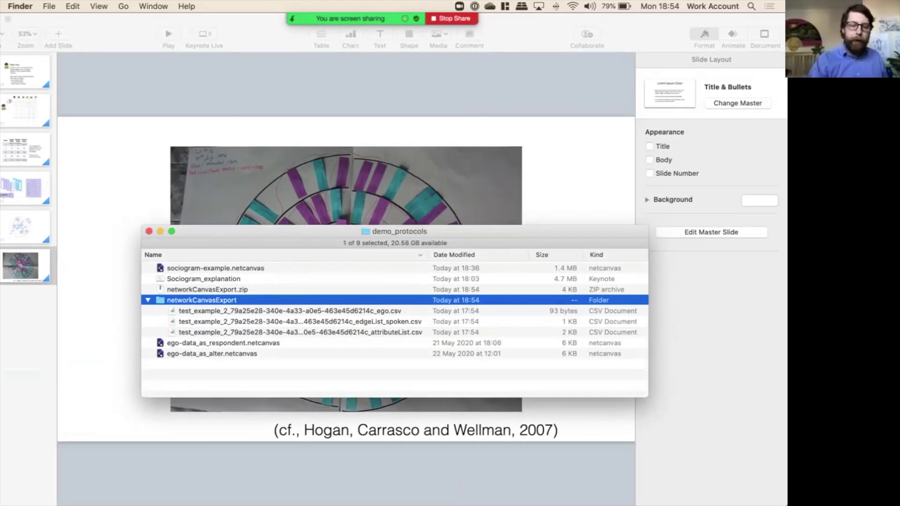
click(300, 322)
click(290, 310)
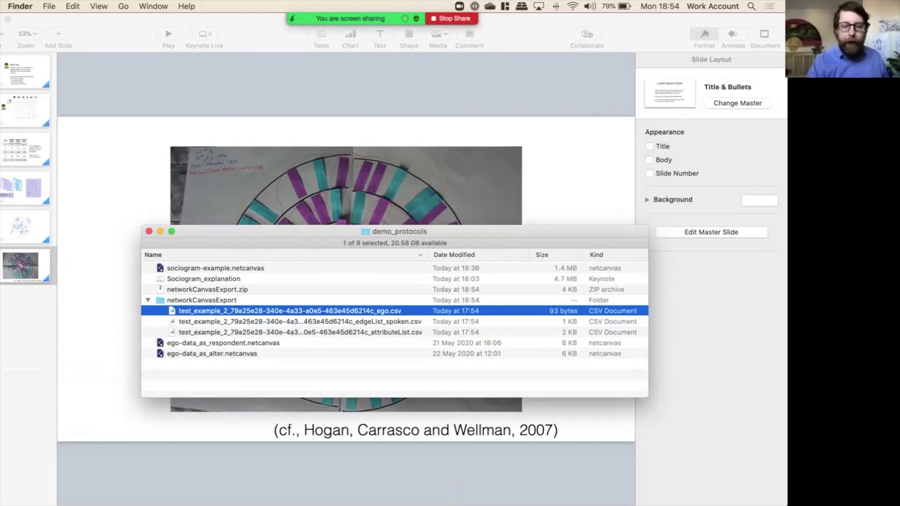
click(300, 321)
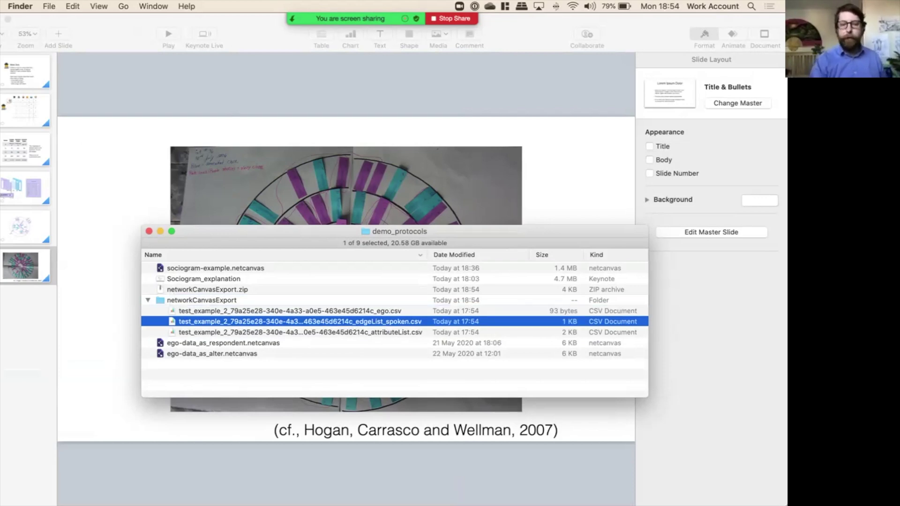
click(300, 332)
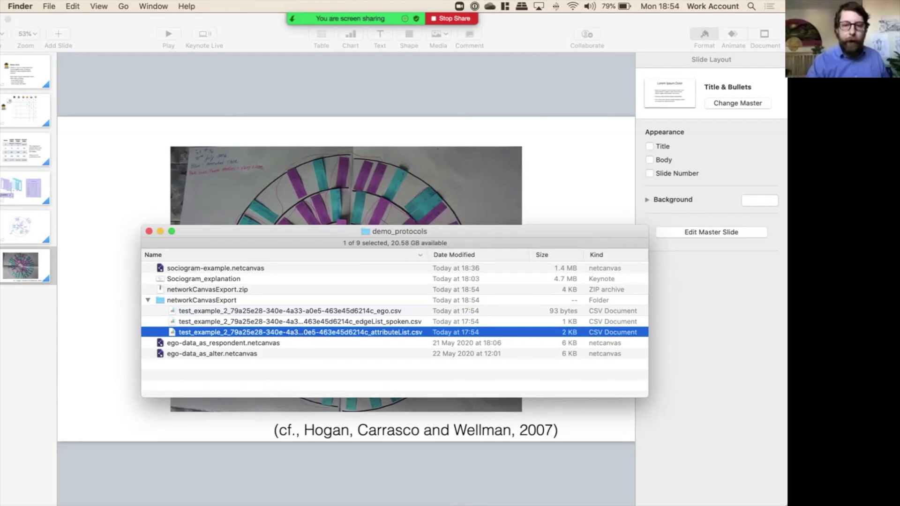
Preview attributeList.csv in Quick Look, scrolling across its columns, then close it.
key(space)
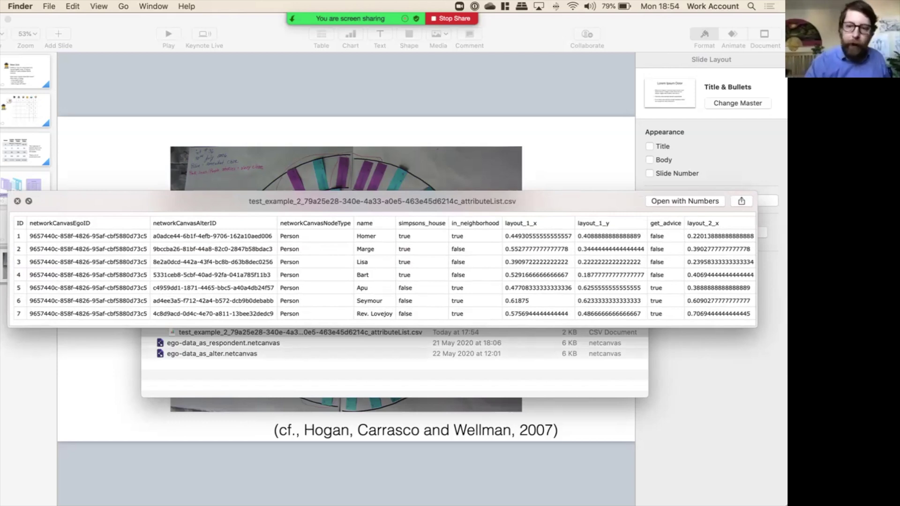
scroll(383, 270, right, 5)
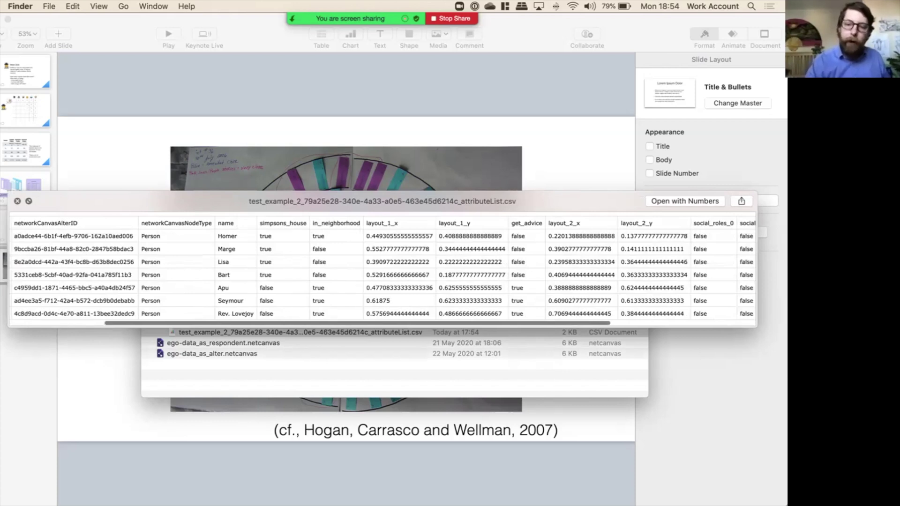
scroll(382, 269, right, 2)
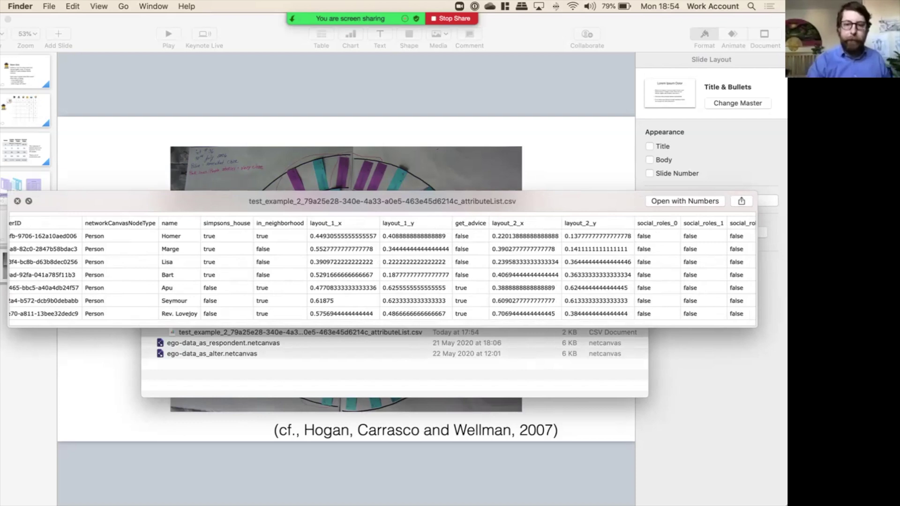
key(space)
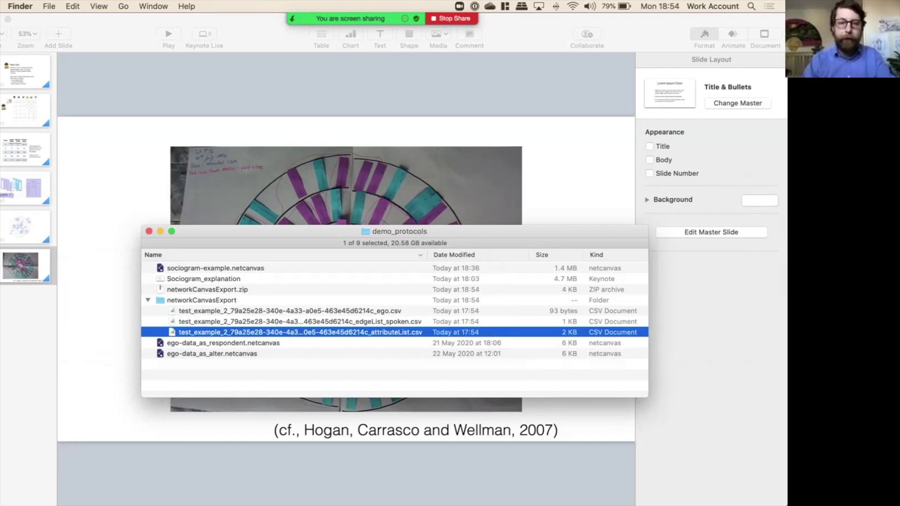
Switch to Architect and scroll through the sociogram-example protocol overview.
key(super+Tab)
key(super+Tab)
key(super+Tab)
key(super+Tab)
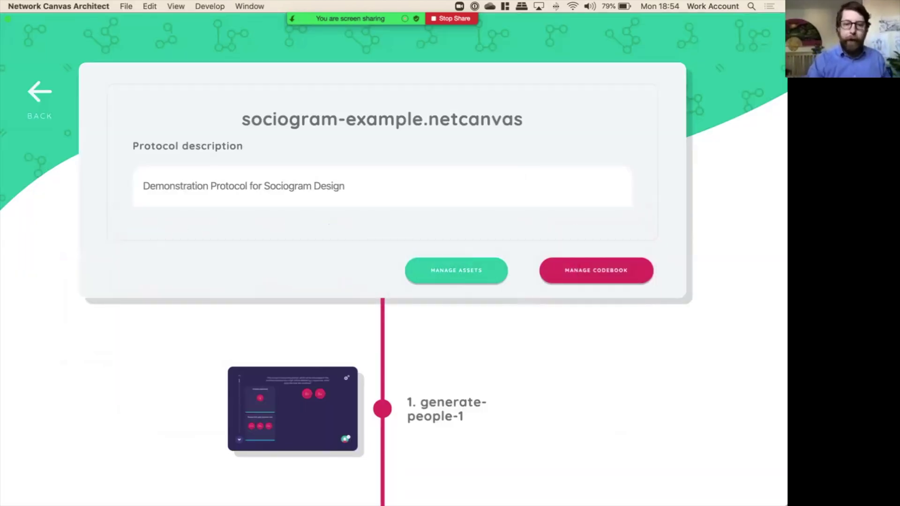
scroll(393, 260, down, 5)
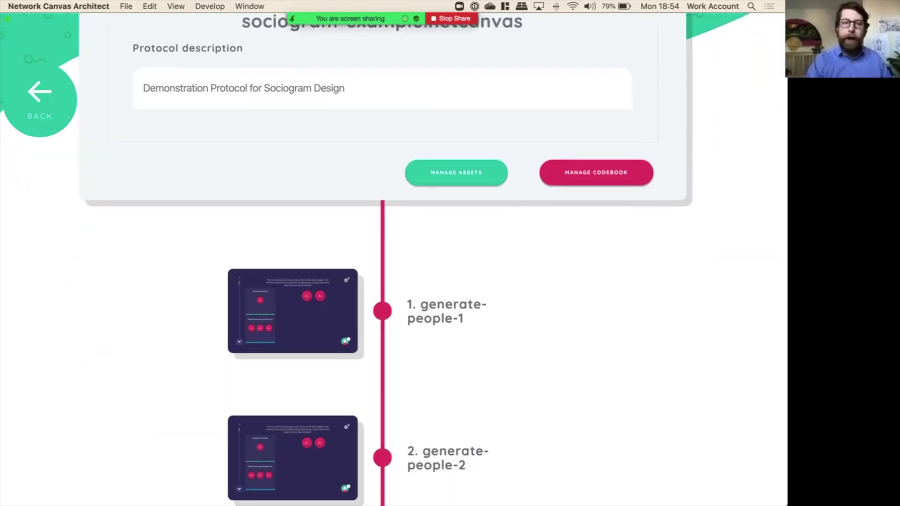
scroll(393, 261, down, 3)
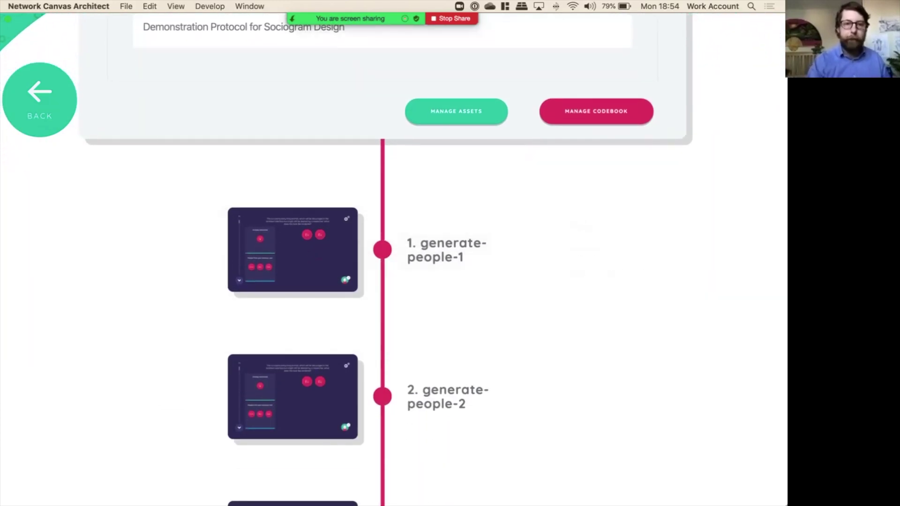
scroll(393, 260, up, 8)
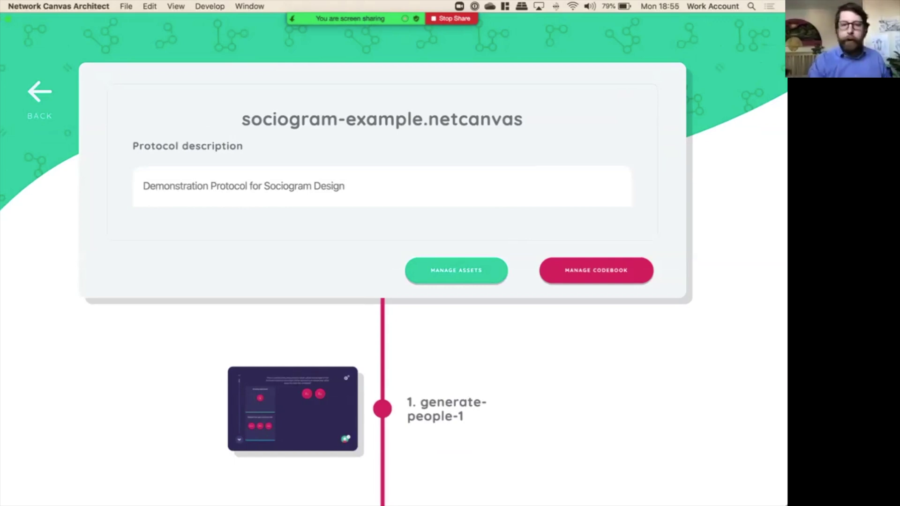
click(375, 186)
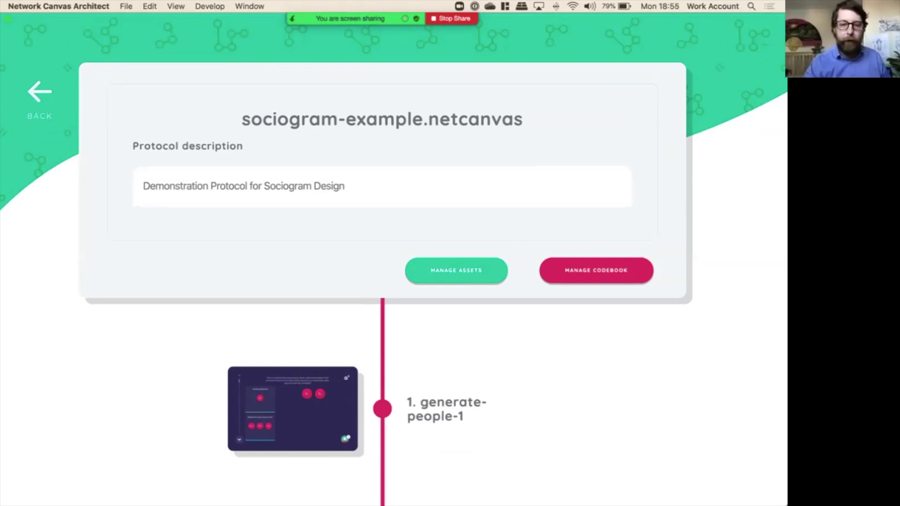
scroll(394, 260, down, 4)
scroll(393, 260, down, 1)
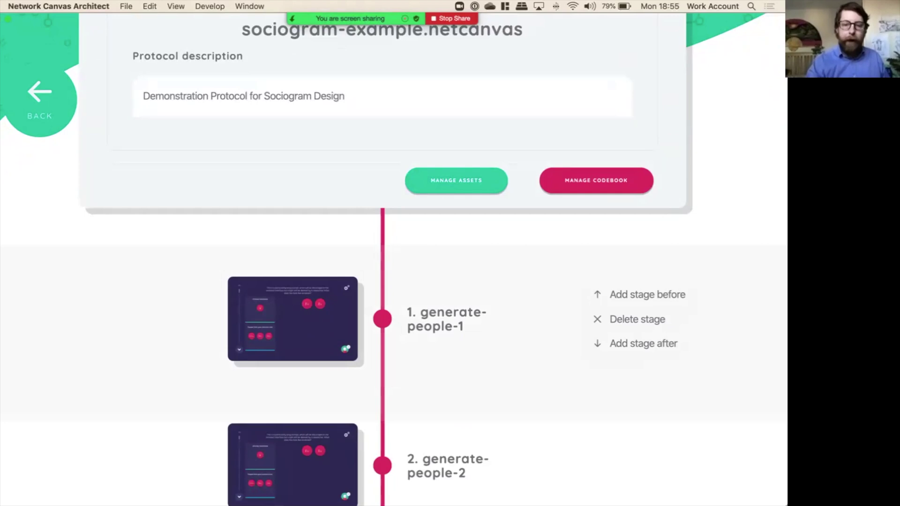
Inspect the generate-people-1 stage, then return to the timeline and scroll to the sociogram stages.
click(293, 318)
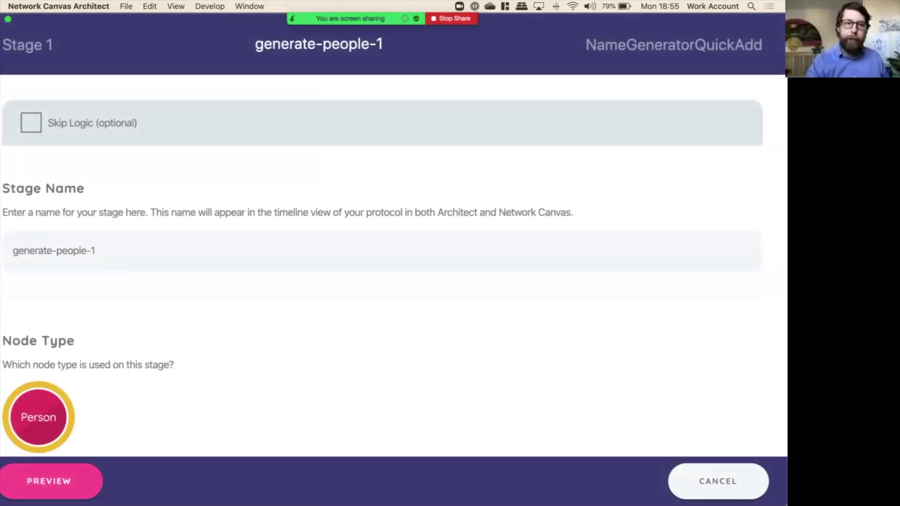
scroll(382, 267, down, 7)
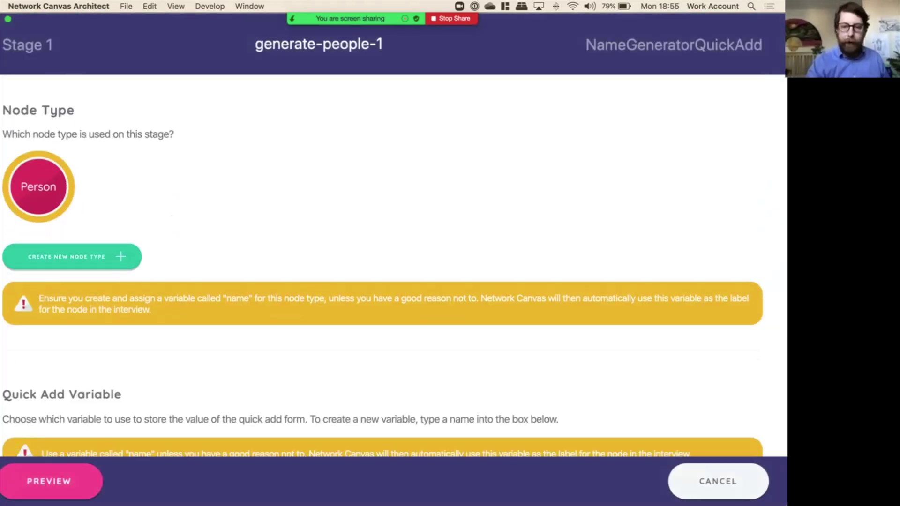
scroll(382, 254, down, 4)
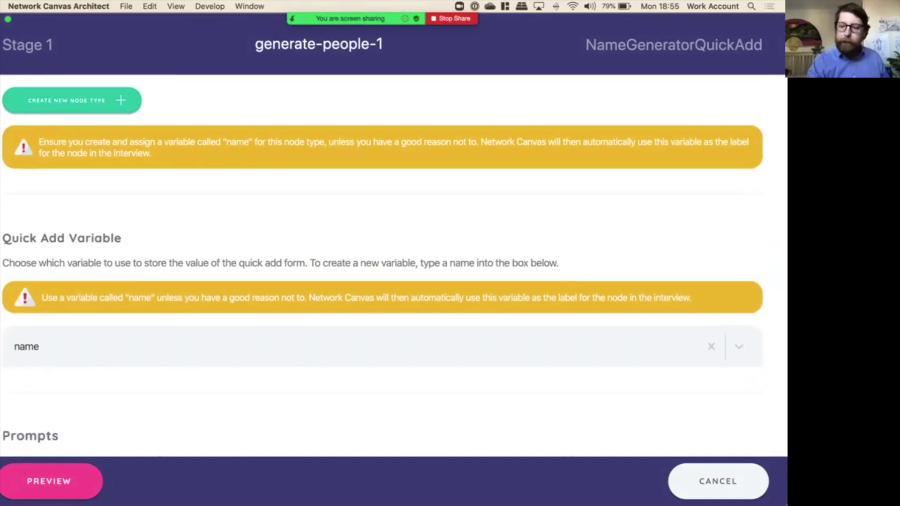
key(Escape)
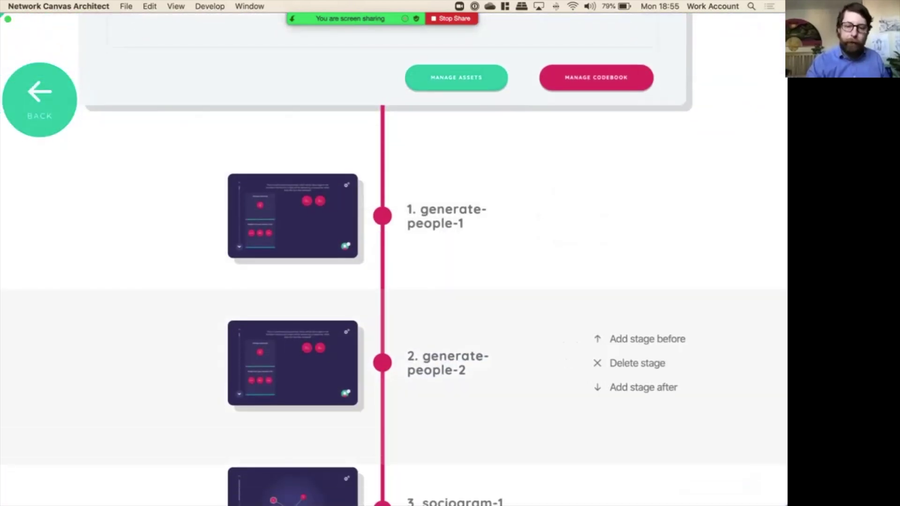
scroll(394, 266, down, 5)
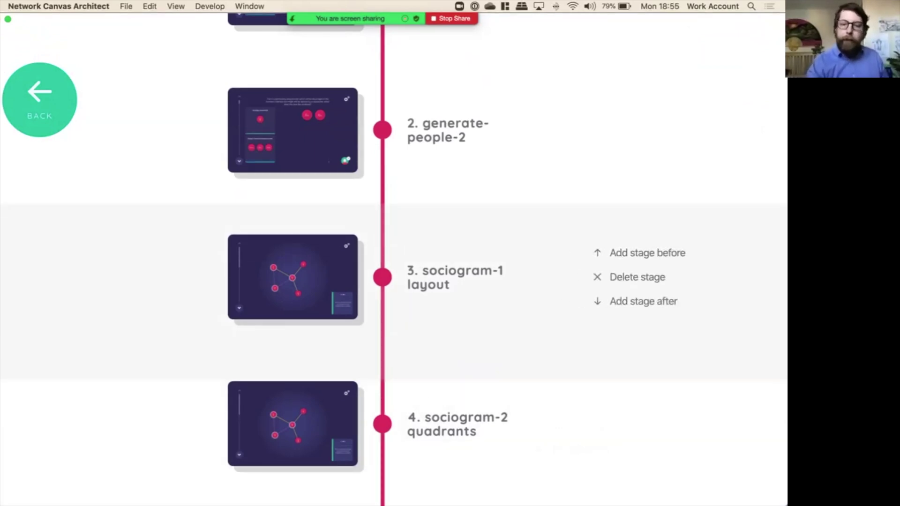
Open the sociogram-1 layout stage and review its 4 concentric circles background and three prompts.
click(292, 277)
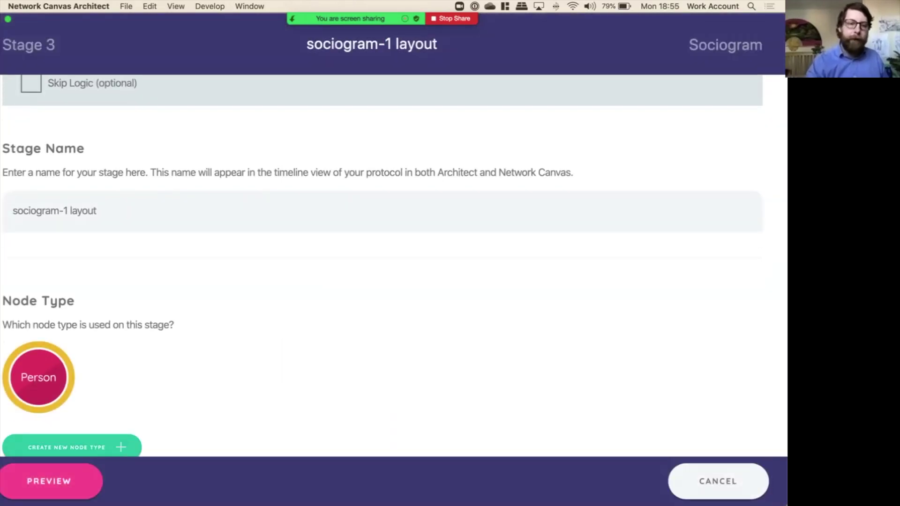
scroll(383, 270, down, 3)
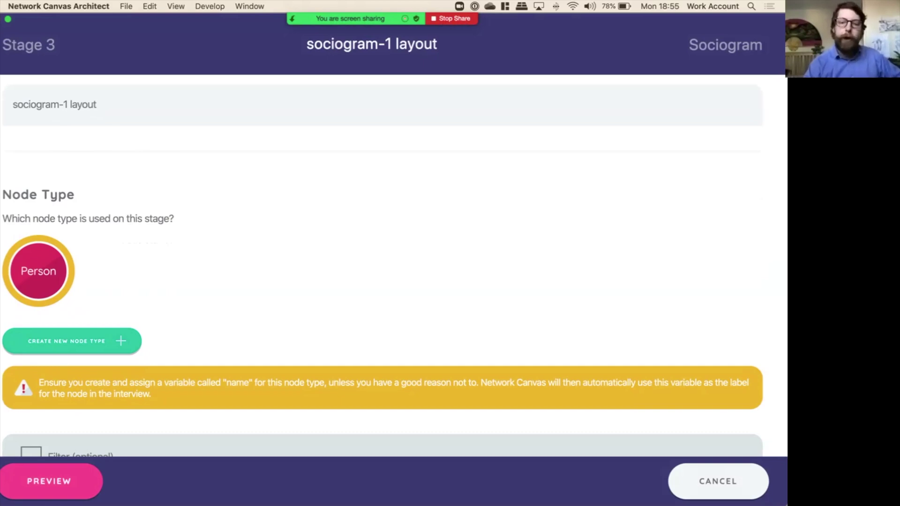
scroll(383, 263, down, 5)
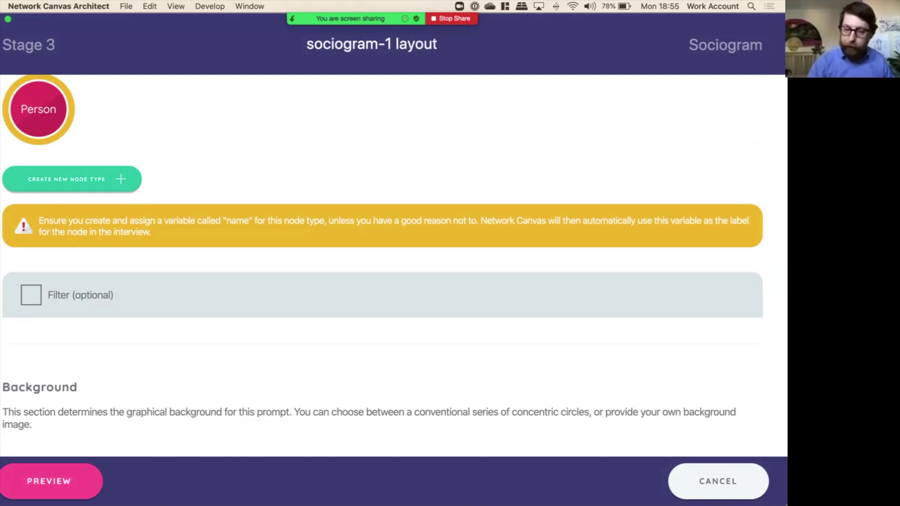
scroll(394, 267, down, 5)
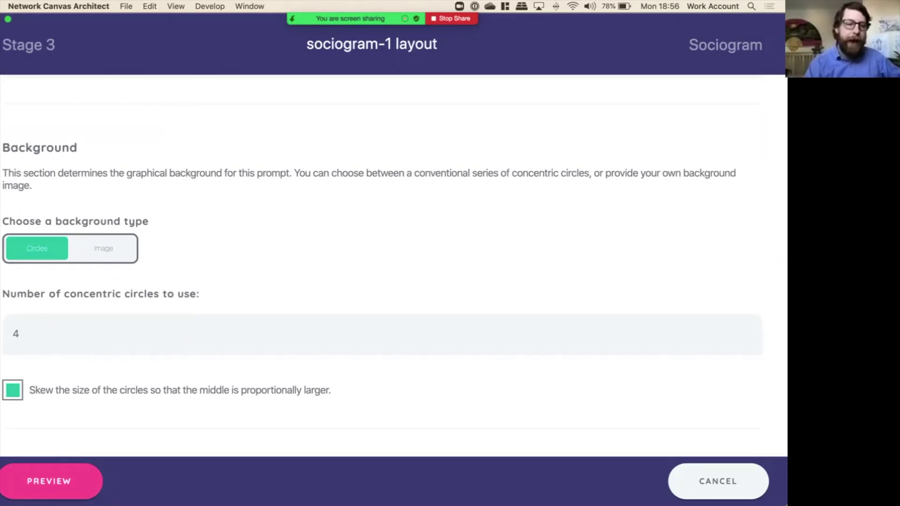
click(13, 333)
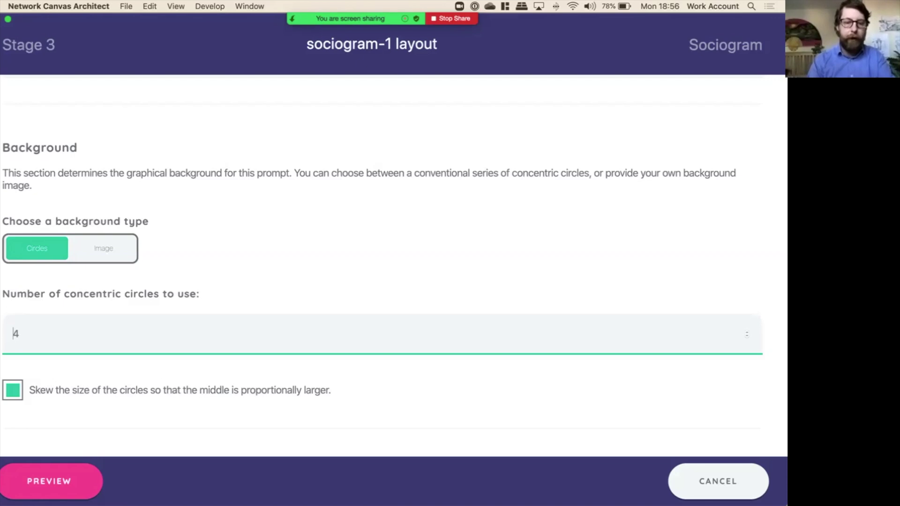
scroll(382, 263, down, 10)
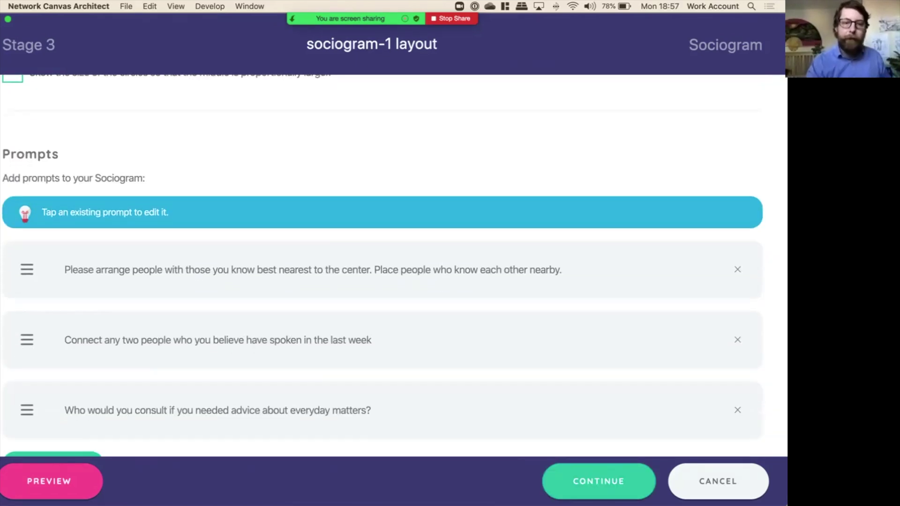
Scroll to the first prompt, 'Please arrange people with those you know best nearest to the center'.
scroll(382, 271, down, 3)
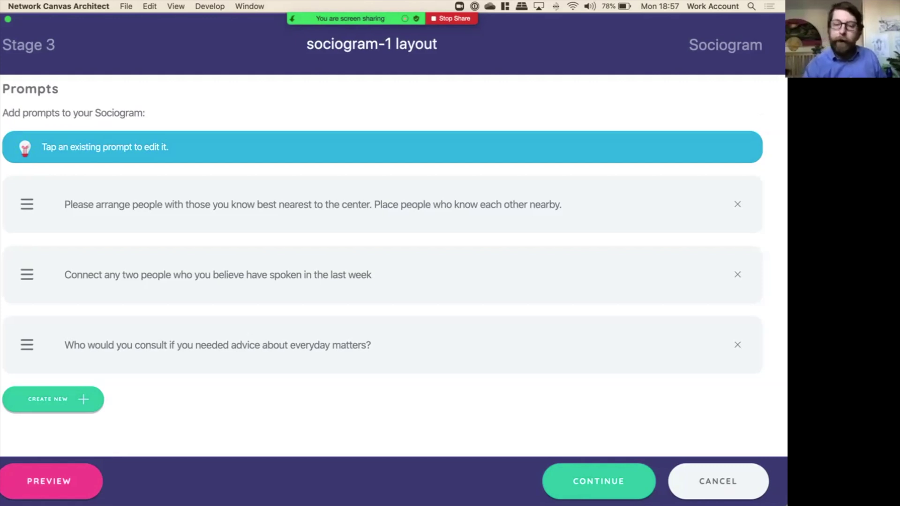
scroll(381, 262, down, 3)
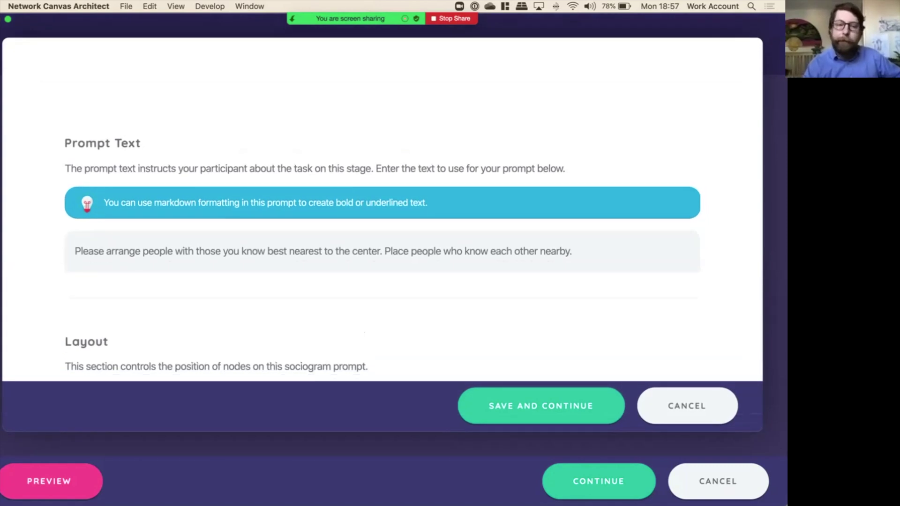
scroll(382, 259, down, 5)
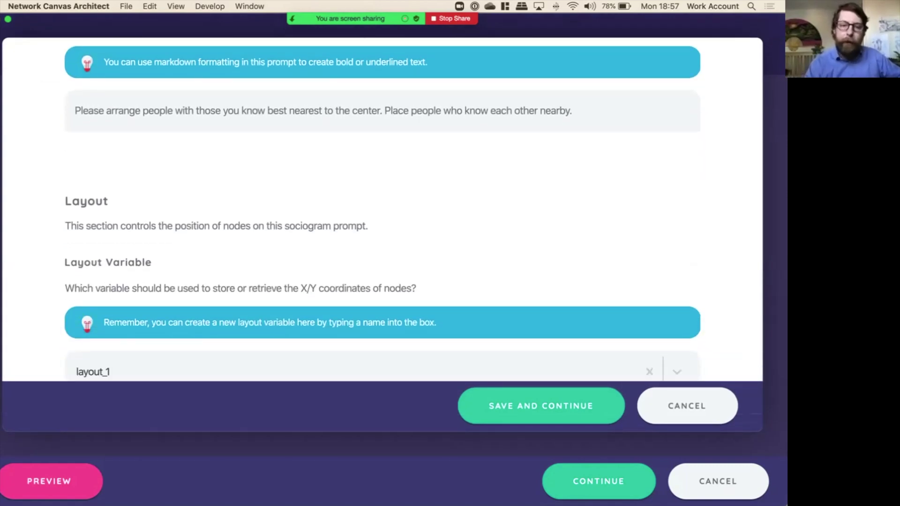
scroll(383, 208, down, 3)
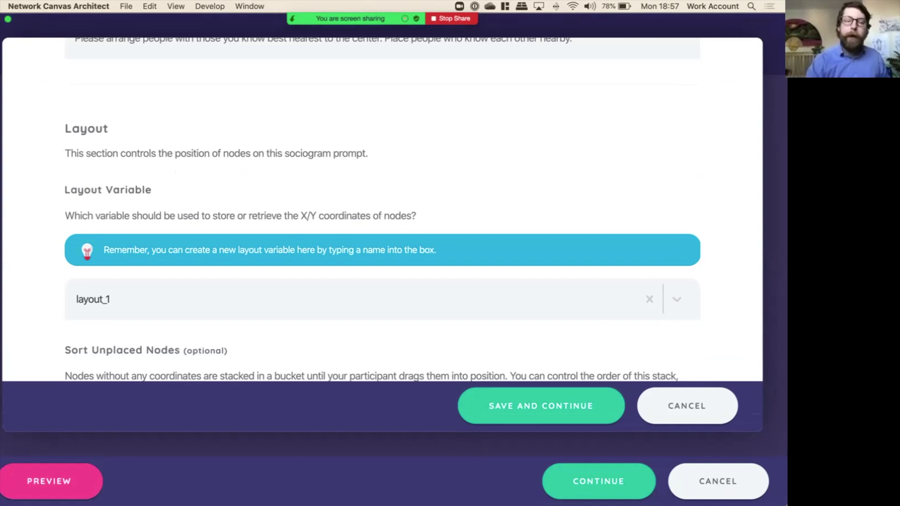
scroll(382, 209, down, 1)
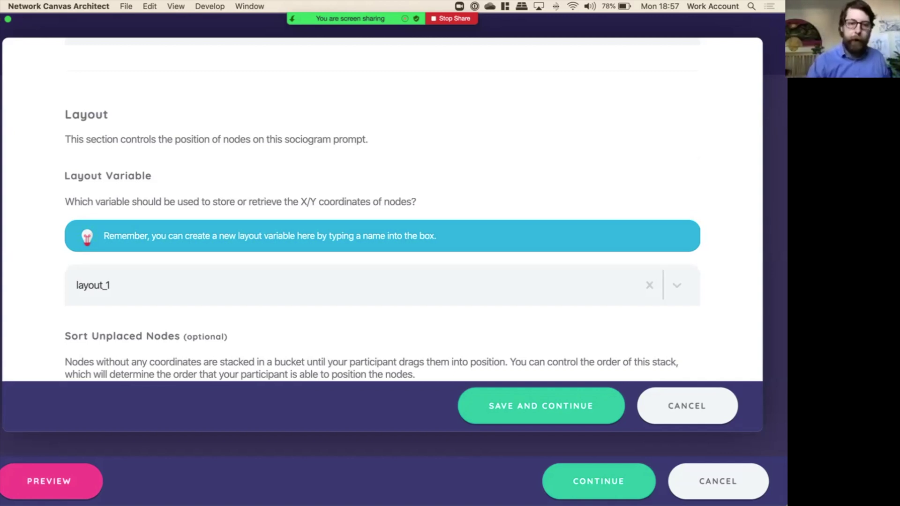
scroll(382, 210, down, 5)
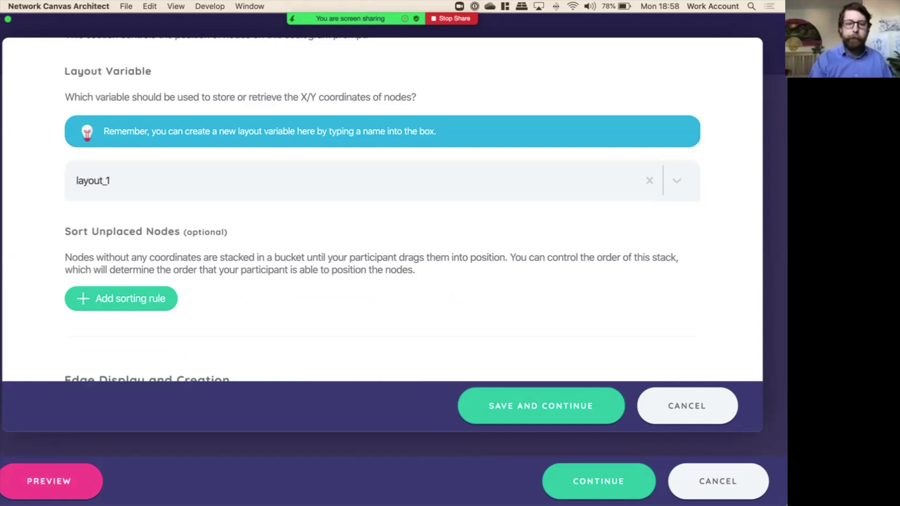
scroll(382, 210, down, 2)
Review the prompt's edge creation (off) and 'spoken' setting, then bring up Network Canvas Interviewer.
scroll(383, 209, down, 10)
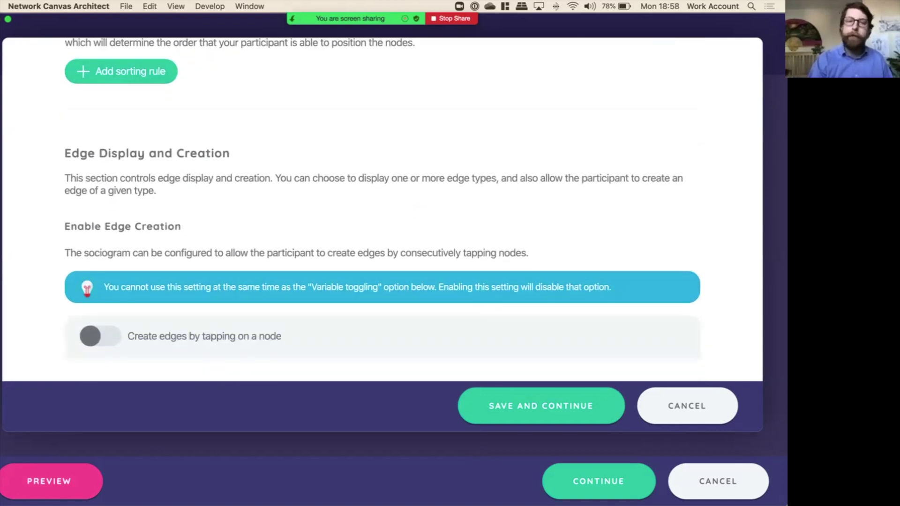
scroll(383, 210, down, 1)
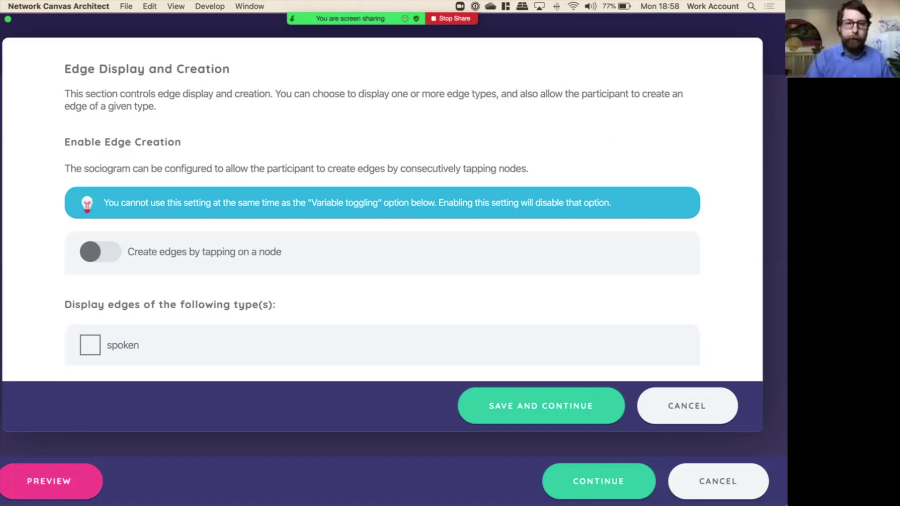
key(ctrl+Right)
Back on the sociogram stage, place Homer upper left and Marge upper right.
scroll(422, 234, down, 5)
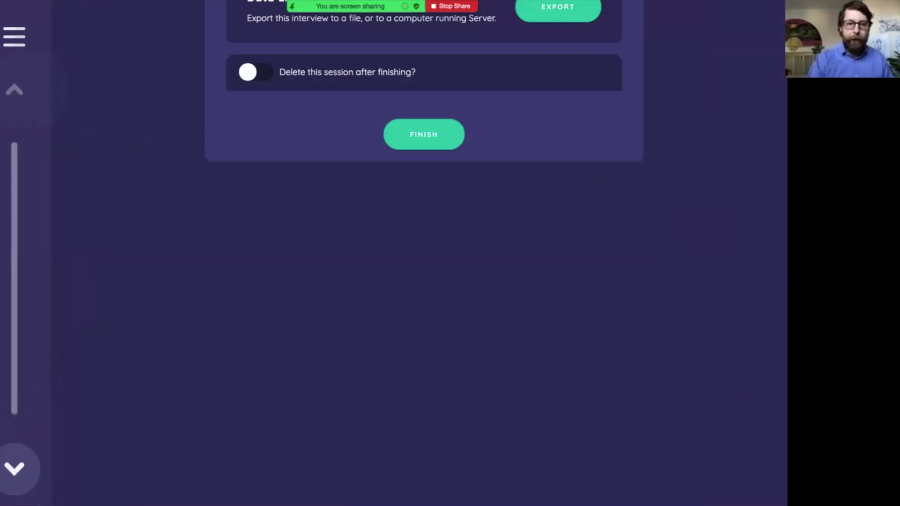
key(Up)
key(Up)
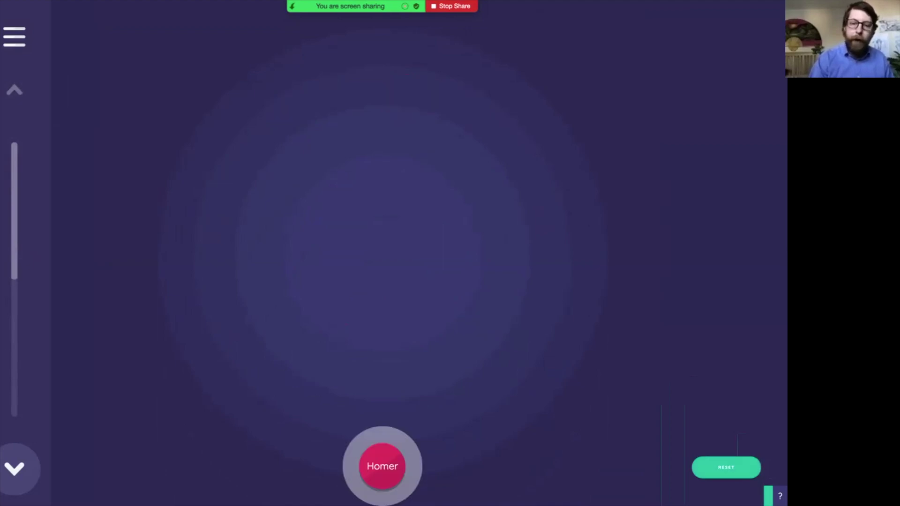
drag(381, 467, 277, 175)
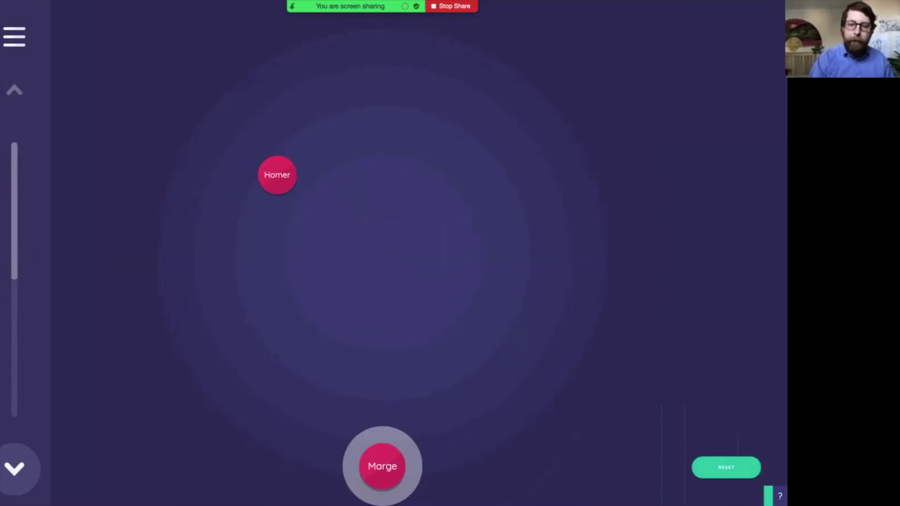
drag(382, 466, 526, 198)
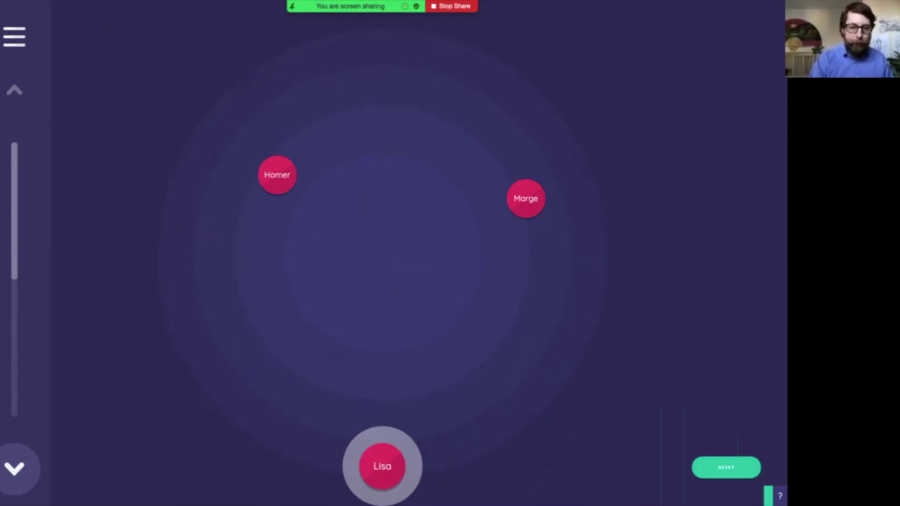
Link Marge to Homer, advance to the everyday-advice prompt and select Marge, then return to Architect.
click(14, 468)
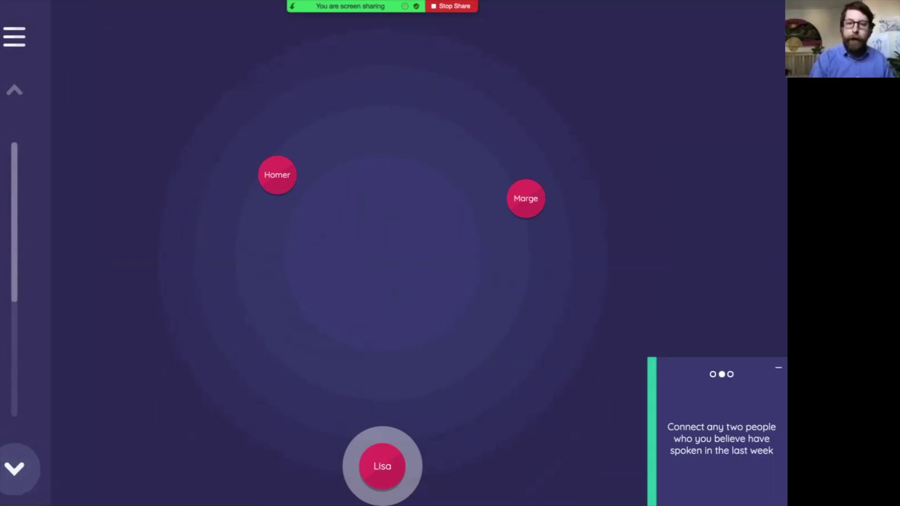
click(525, 198)
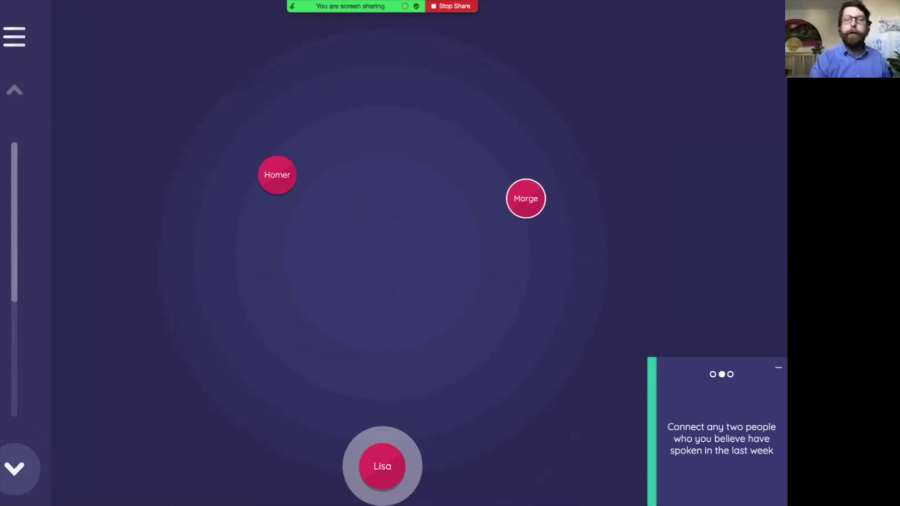
click(277, 175)
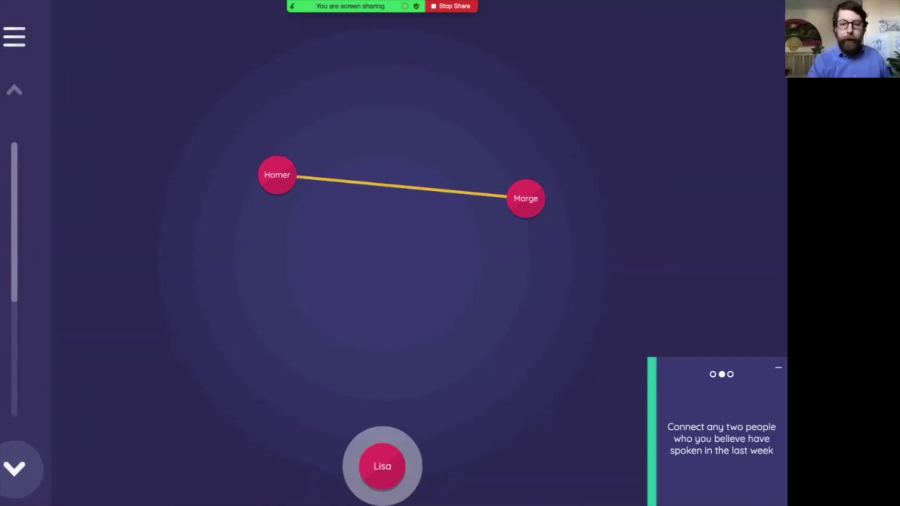
click(14, 469)
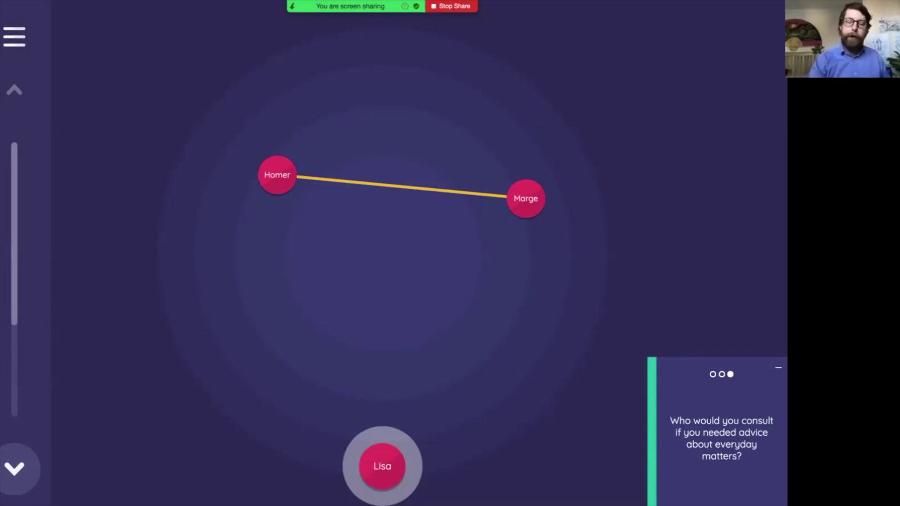
click(525, 198)
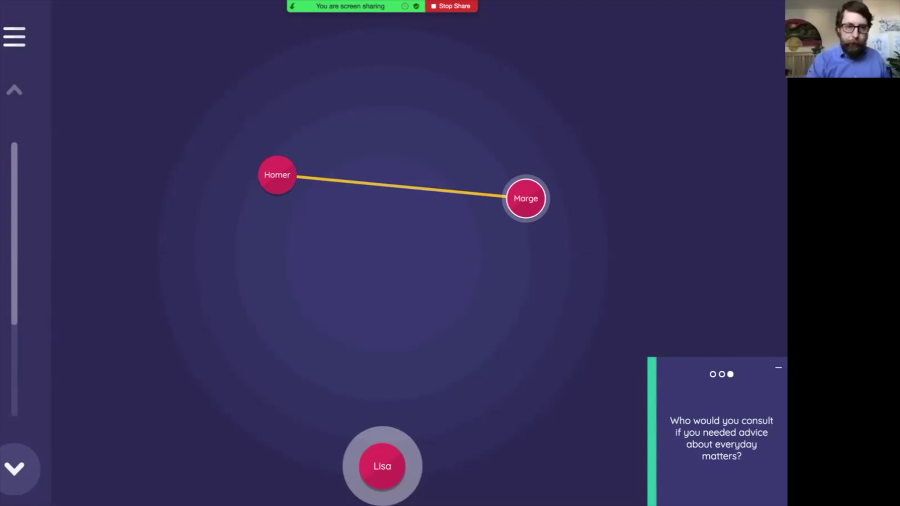
key(super+w)
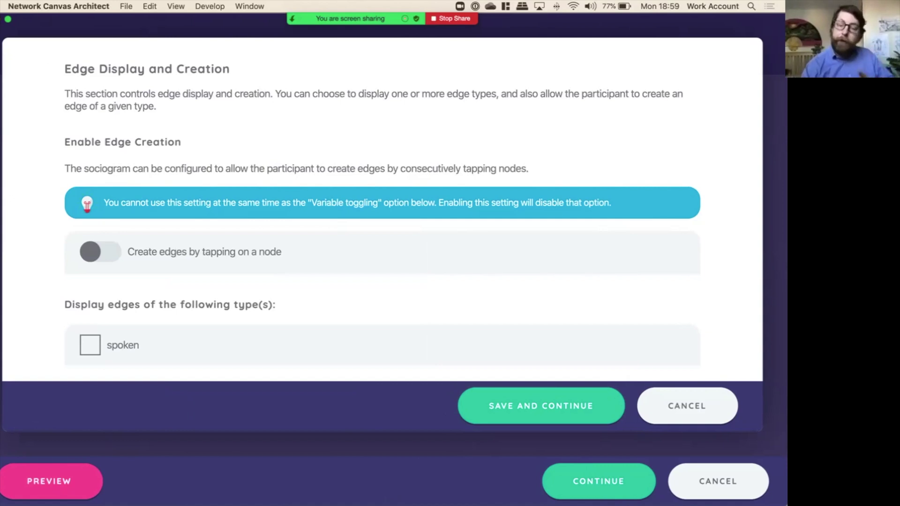
Scroll through the edge display settings and cancel the prompt editor without saving.
scroll(383, 210, down, 3)
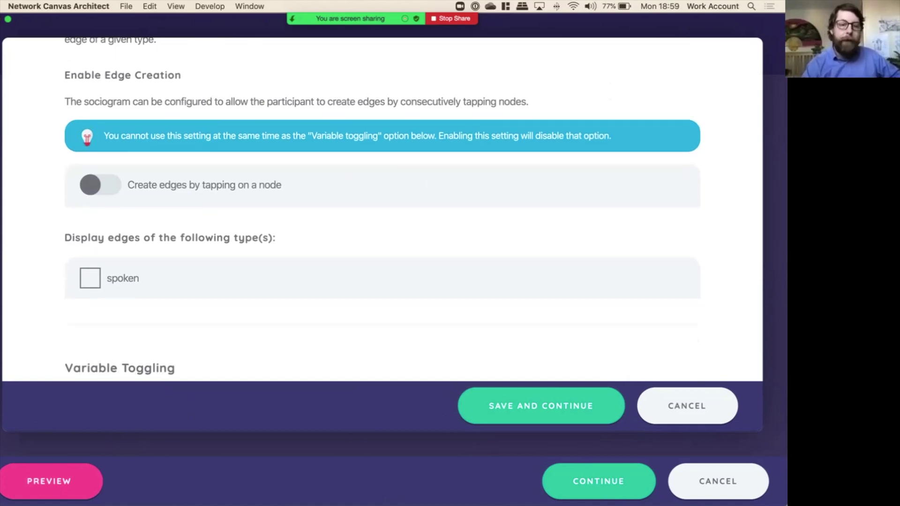
scroll(382, 210, down, 4)
scroll(382, 210, down, 2)
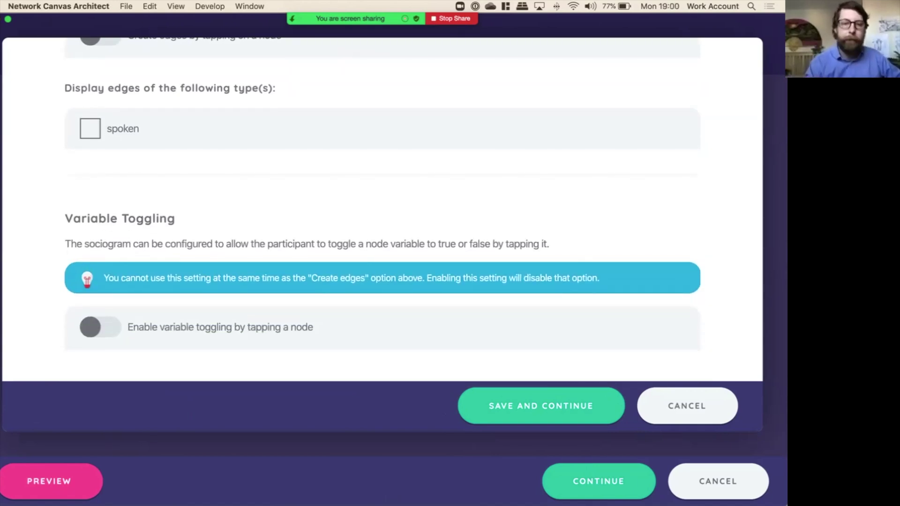
scroll(382, 193, down, 1)
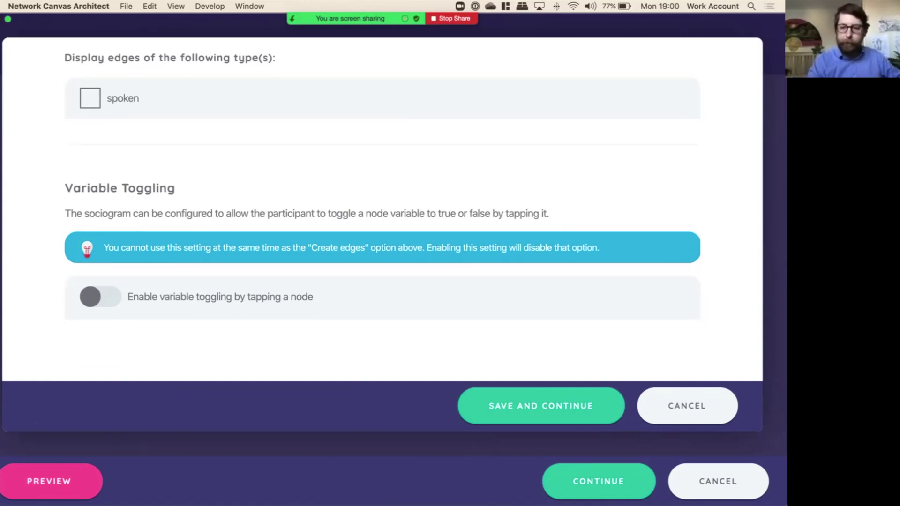
click(687, 406)
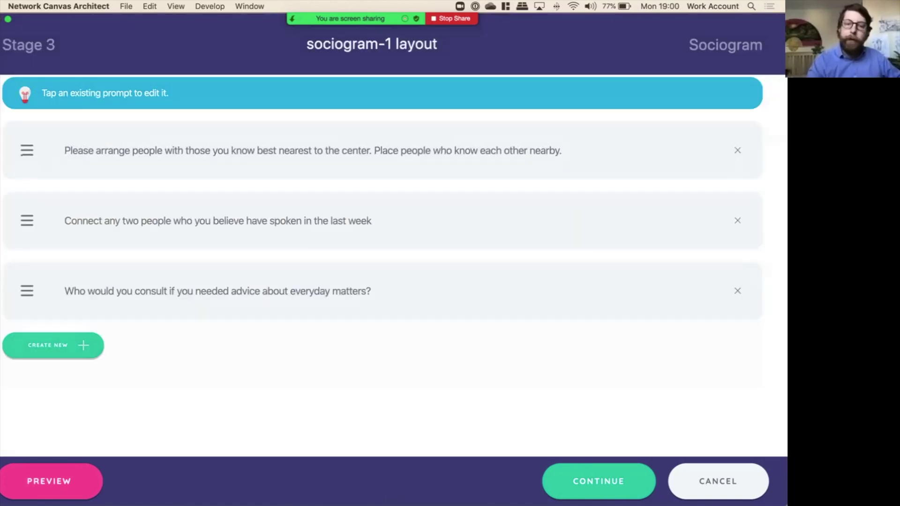
Open the 'spoken in the last week' prompt and compare it with the Interviewer's connecting prompt.
click(218, 221)
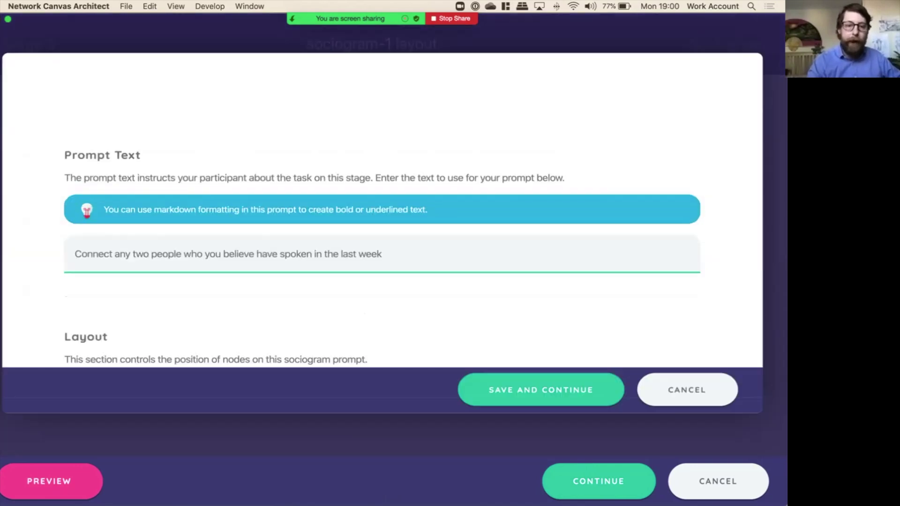
scroll(382, 244, down, 6)
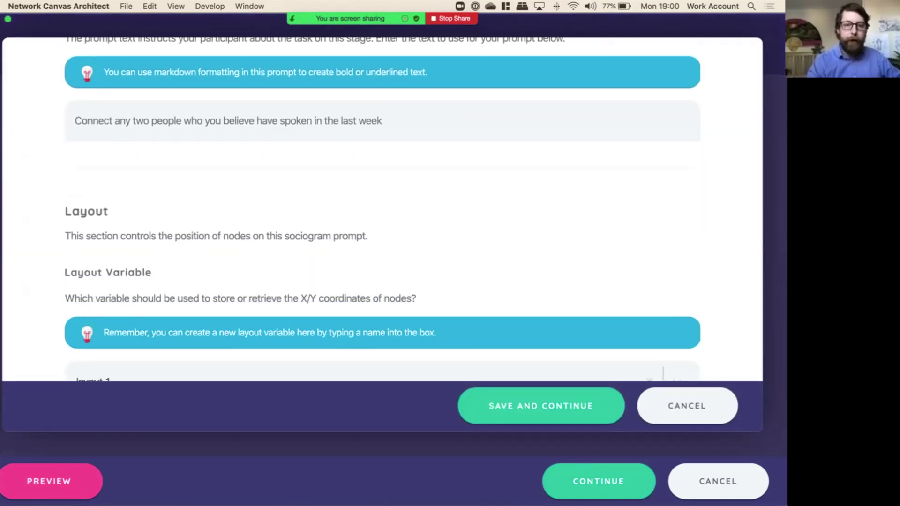
scroll(382, 211, down, 2)
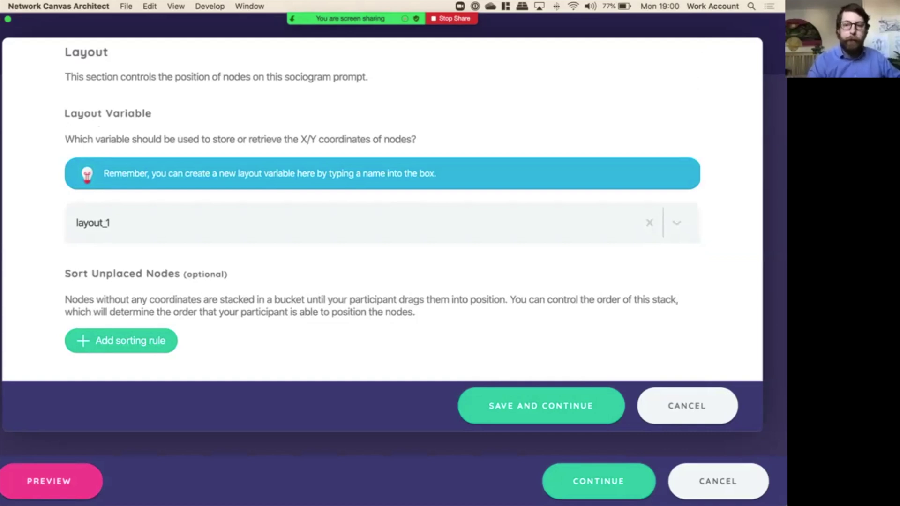
key(ctrl+Right)
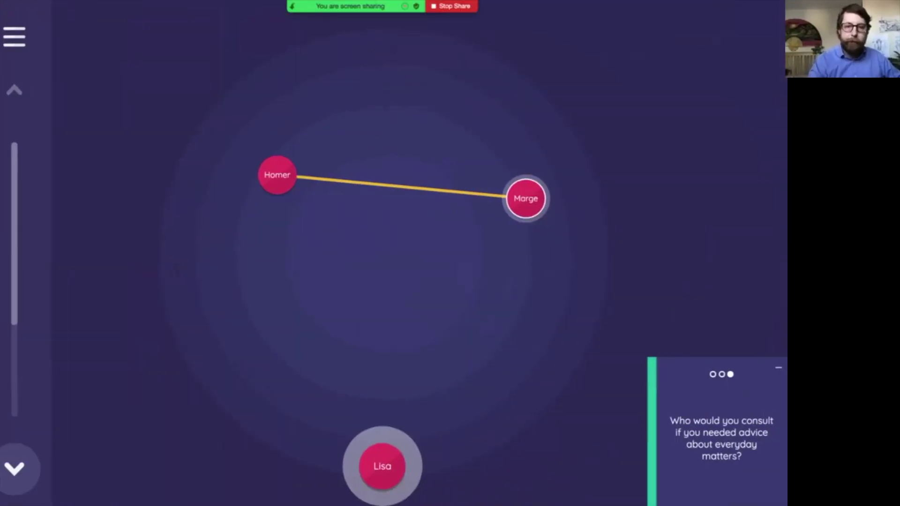
click(14, 90)
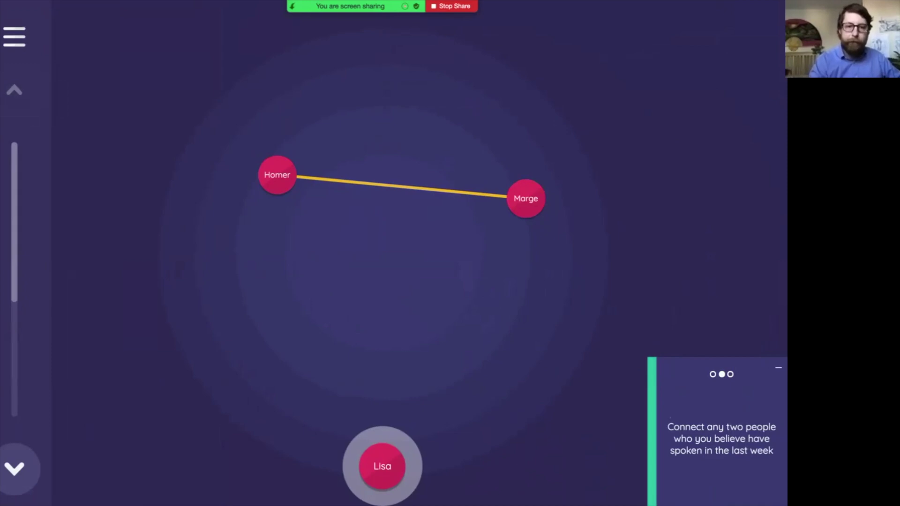
key(ctrl+Left)
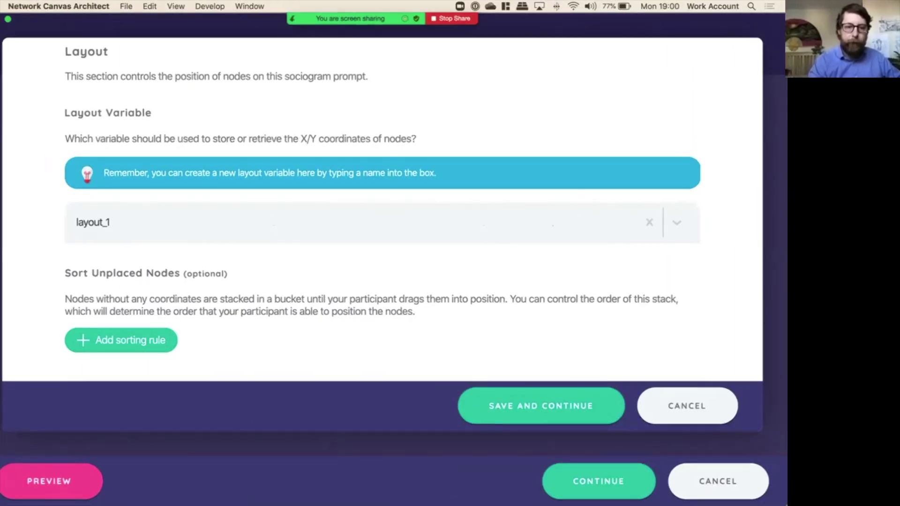
scroll(383, 208, down, 10)
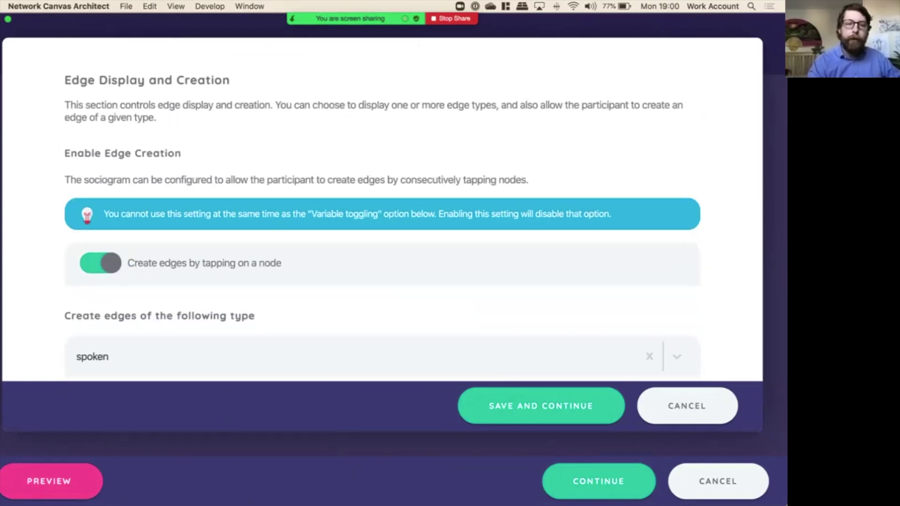
Review the prompt wording, spoken edge creation and display, and Variable Toggling, then save the prompt.
scroll(382, 209, down, 3)
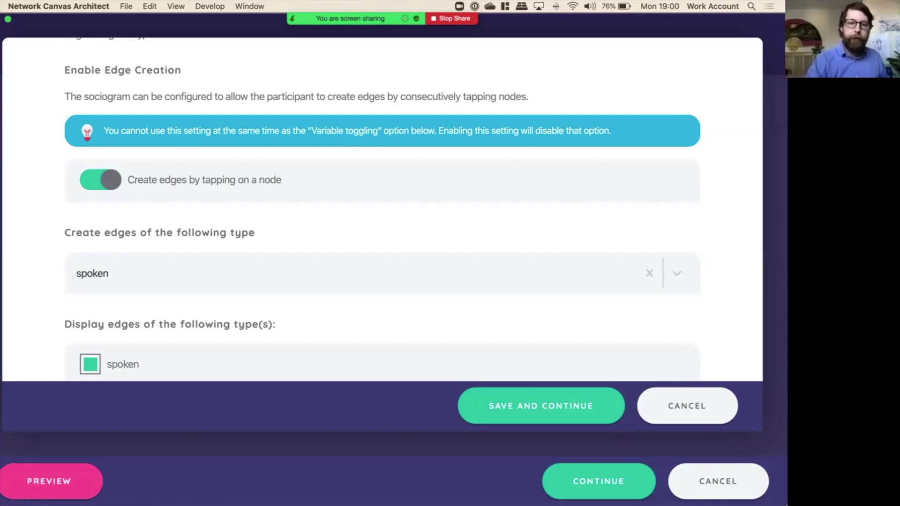
scroll(382, 210, up, 2)
scroll(383, 209, down, 2)
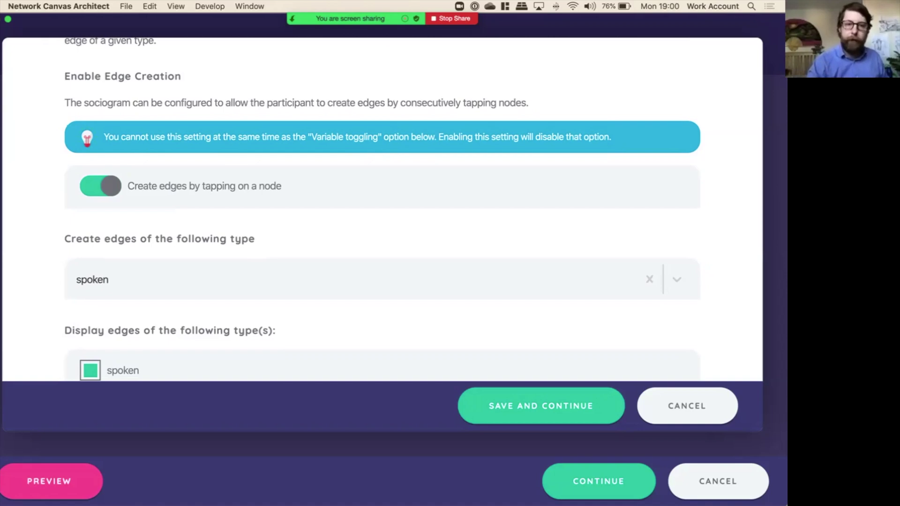
scroll(383, 209, up, 10)
scroll(382, 209, up, 6)
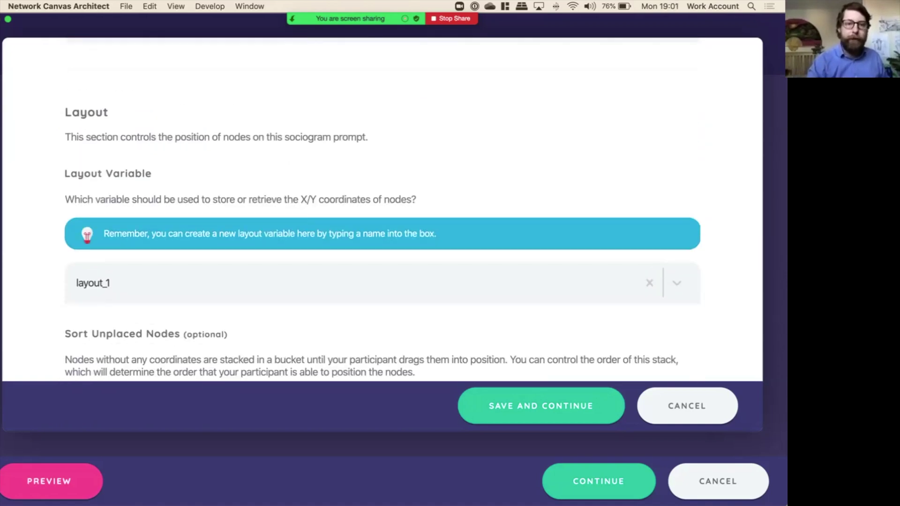
click(382, 144)
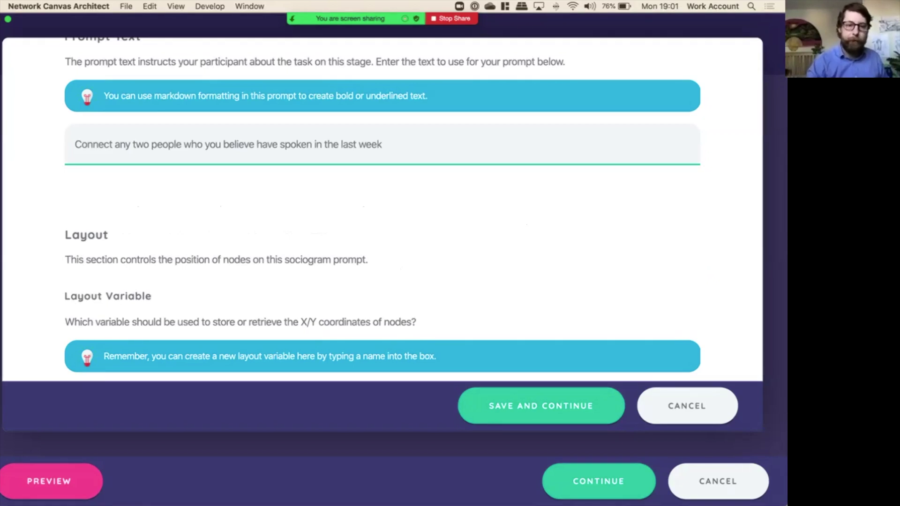
scroll(383, 209, down, 20)
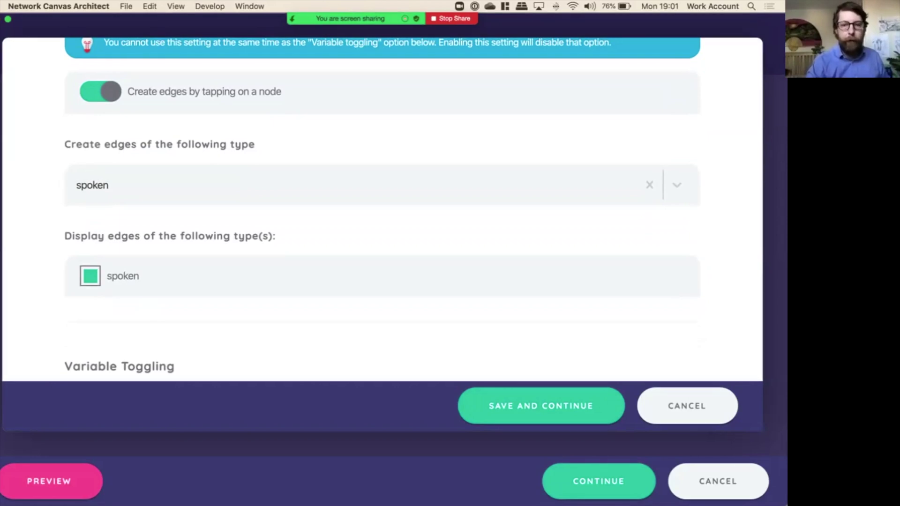
scroll(382, 210, down, 2)
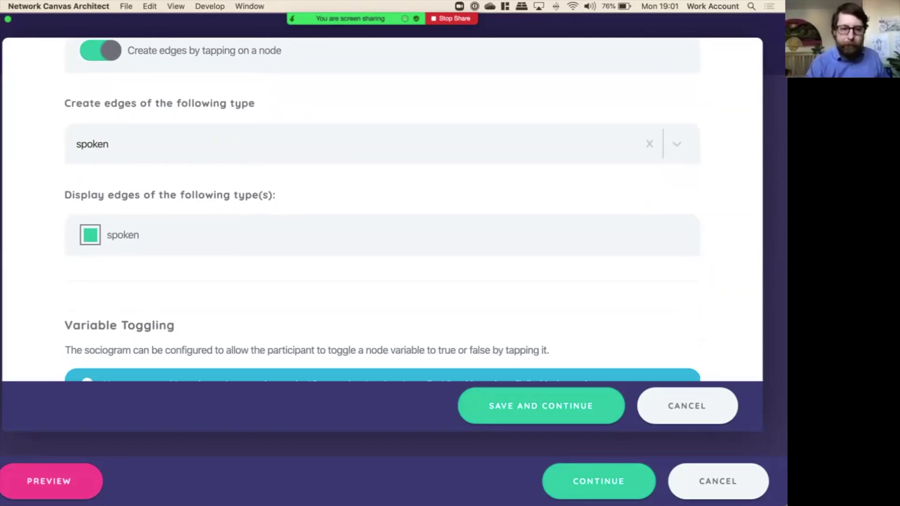
scroll(382, 209, down, 6)
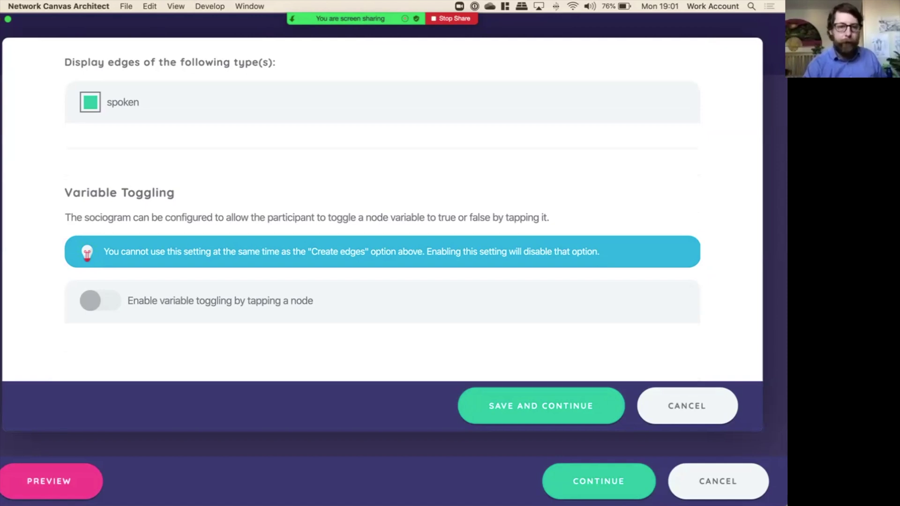
scroll(382, 210, up, 7)
scroll(382, 211, down, 2)
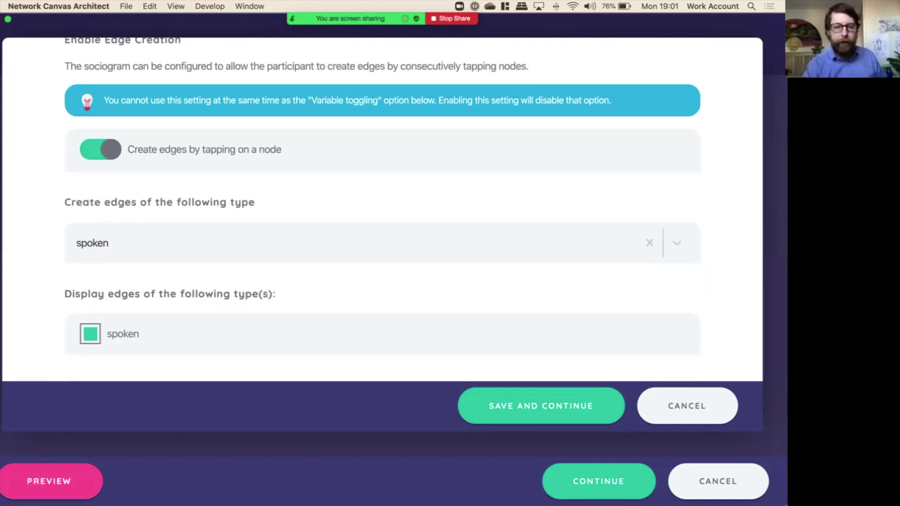
click(541, 405)
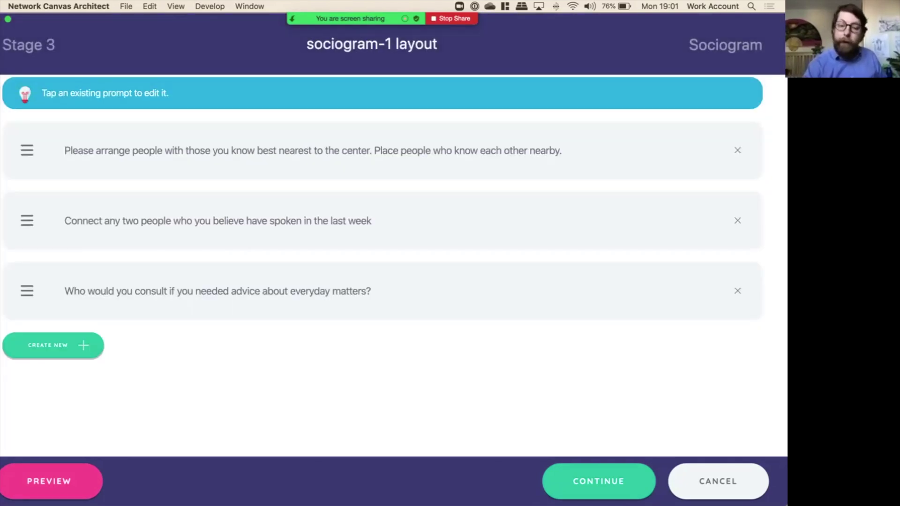
Review the everyday-advice prompt's get_advice toggling and spoken edge display, then cancel unchanged.
click(218, 291)
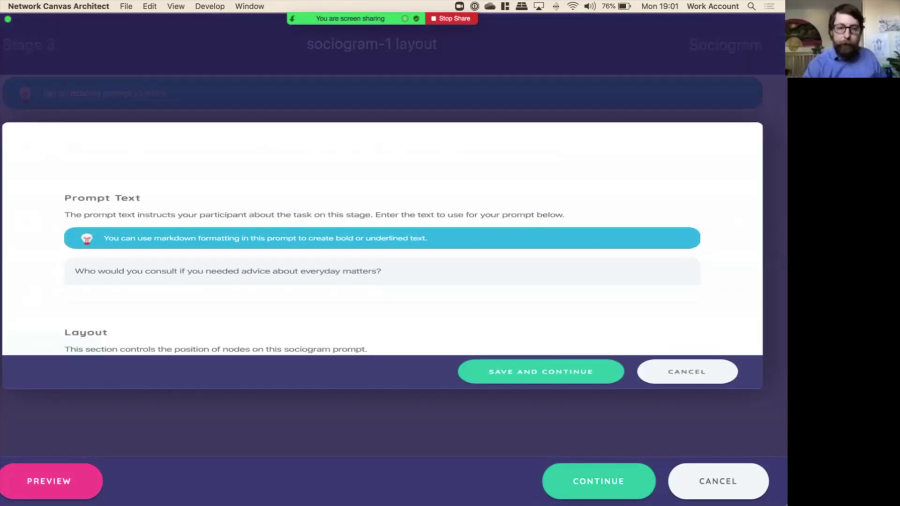
scroll(382, 211, down, 4)
scroll(382, 208, down, 4)
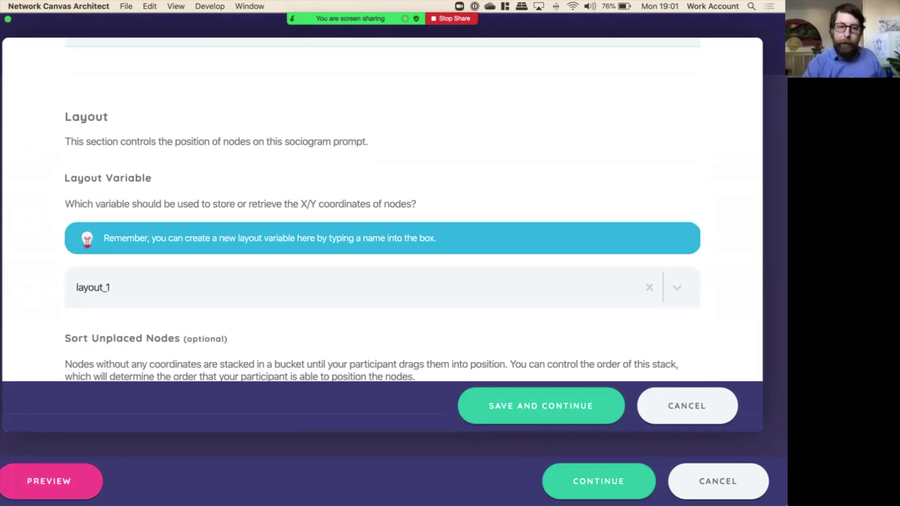
scroll(382, 209, down, 4)
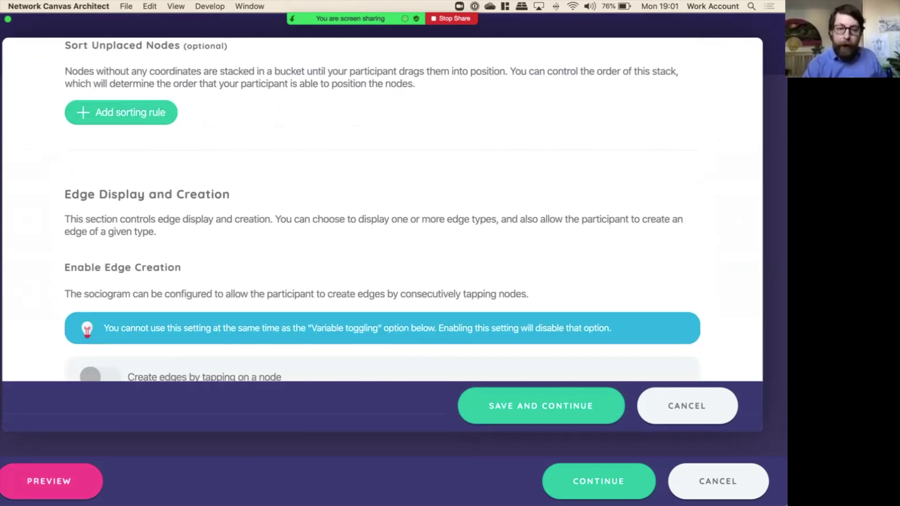
scroll(381, 208, down, 2)
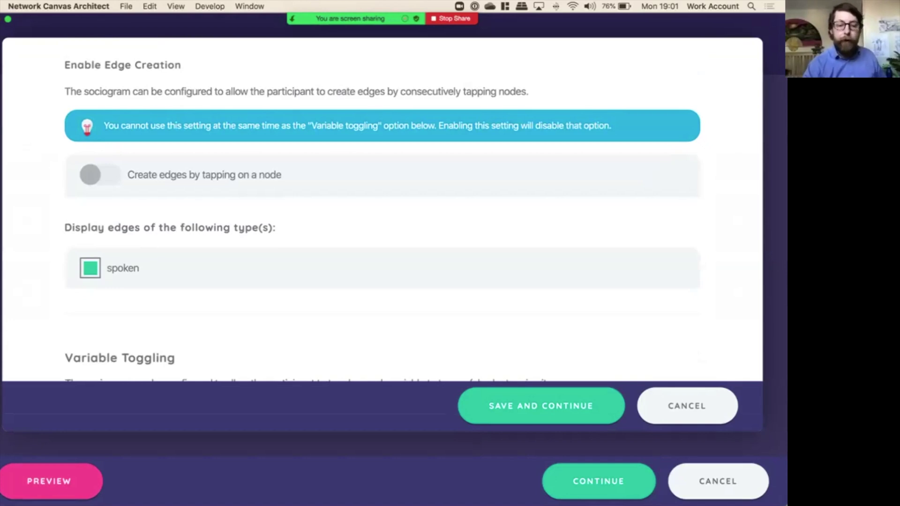
scroll(382, 208, down, 3)
scroll(382, 208, down, 1)
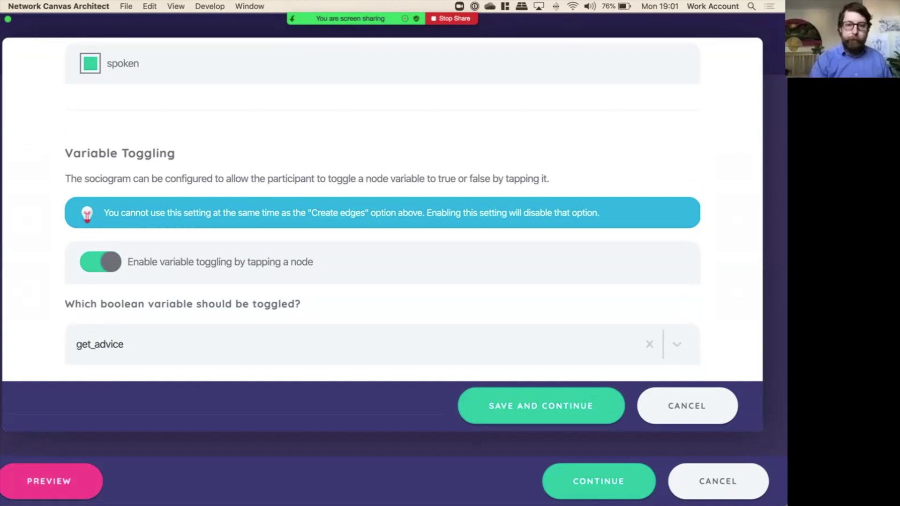
scroll(382, 208, down, 1)
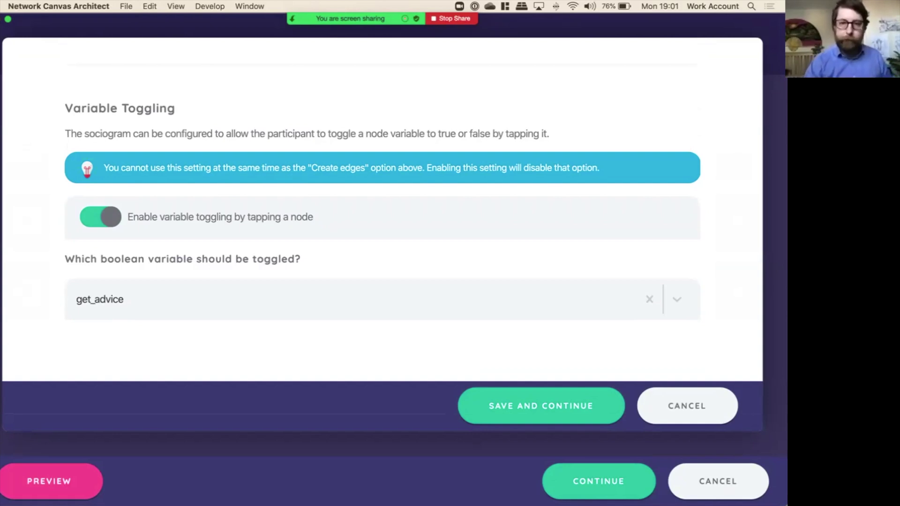
click(687, 406)
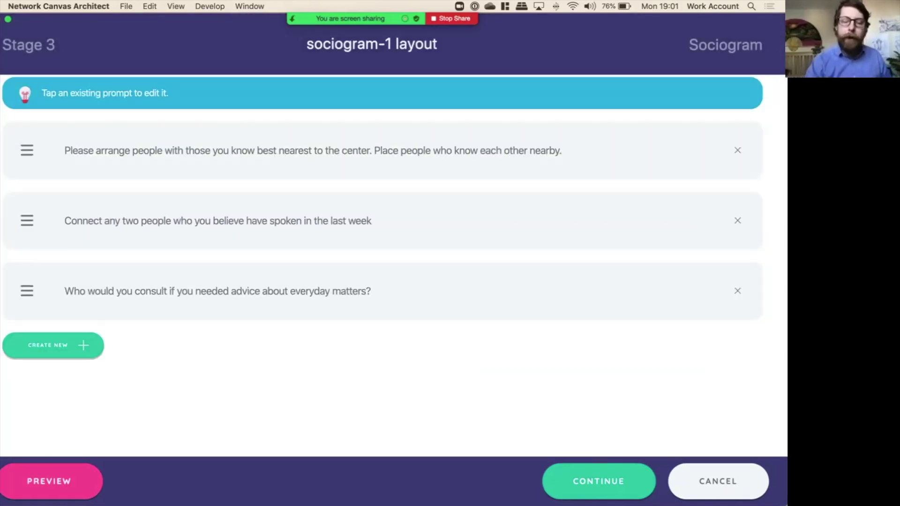
Preview the sociogram-1 stage up to the advice prompt, toggling Homer on and off as a test.
click(49, 481)
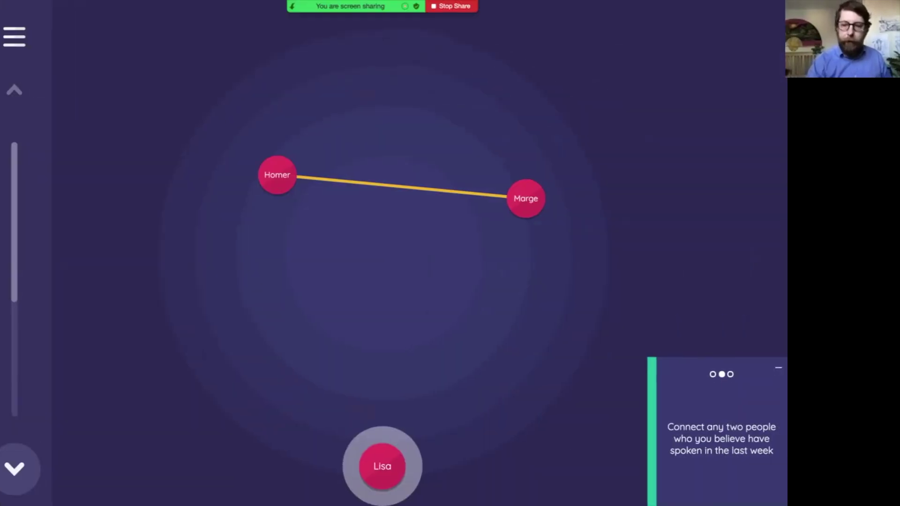
click(14, 469)
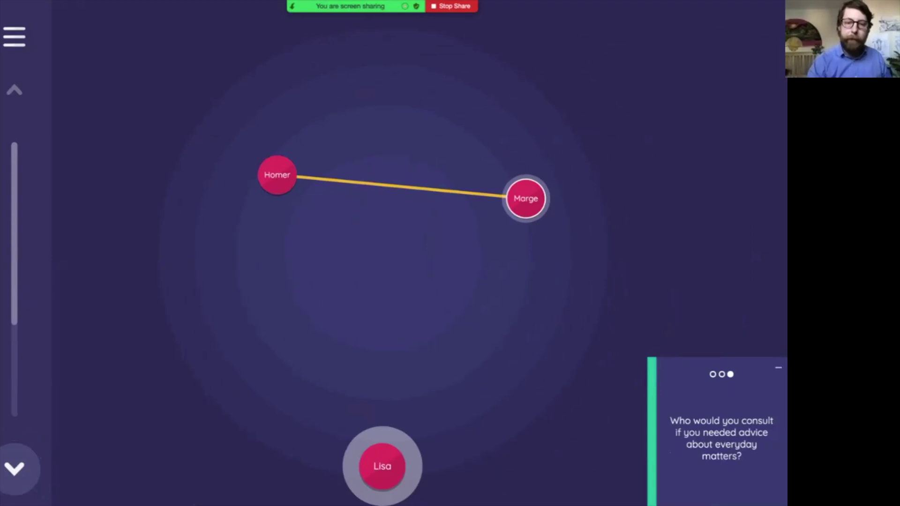
click(277, 174)
click(277, 175)
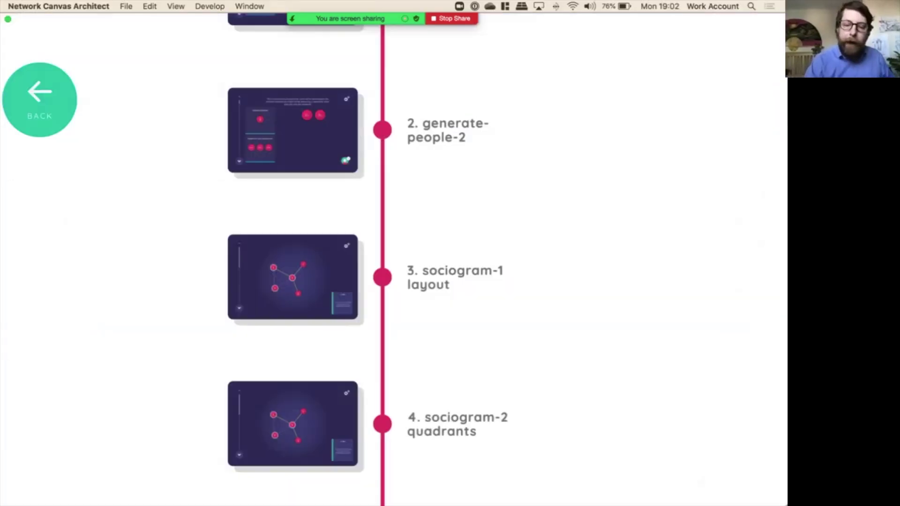
scroll(469, 235, down, 4)
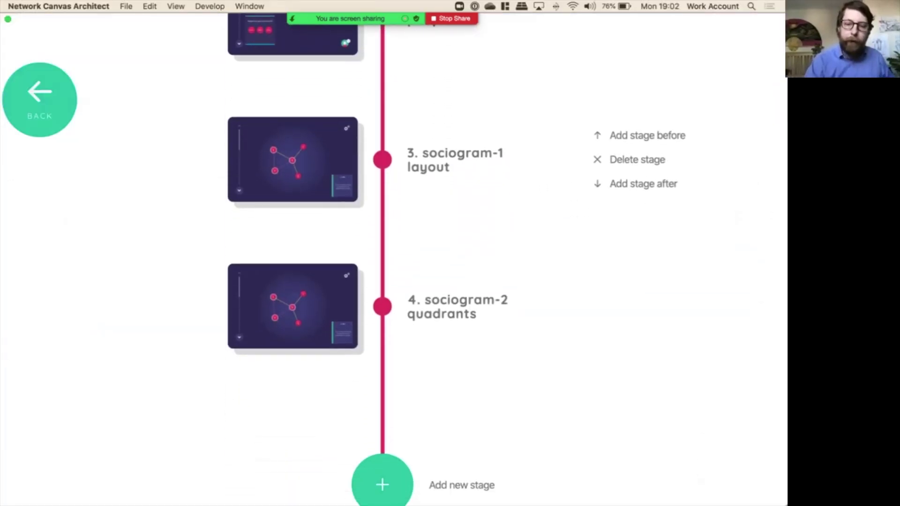
click(288, 290)
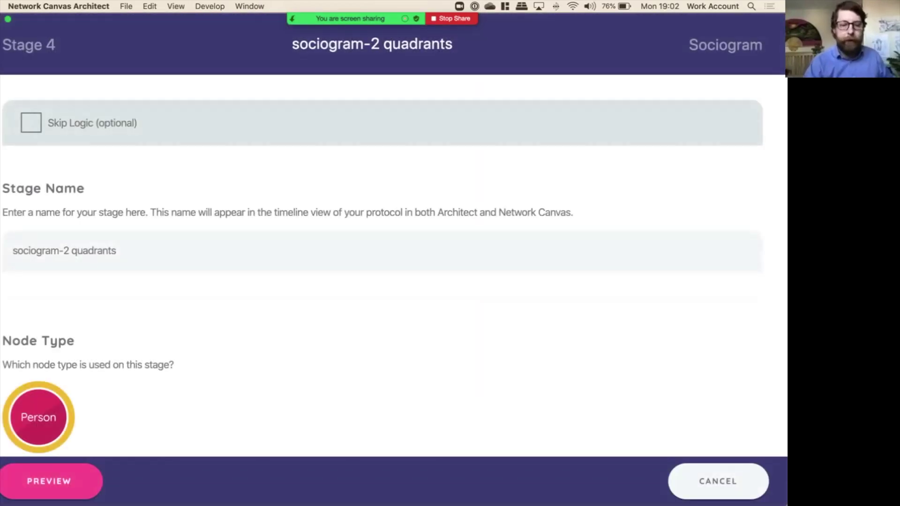
scroll(382, 266, down, 8)
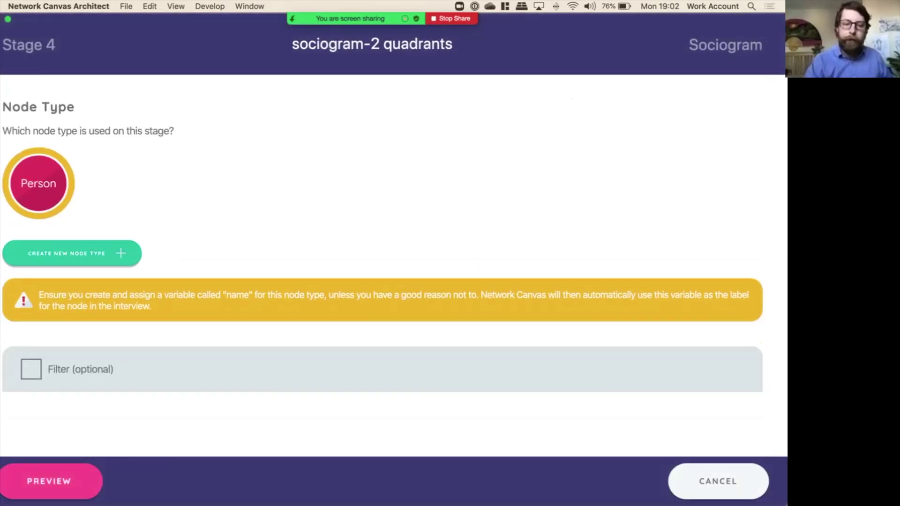
scroll(383, 266, down, 3)
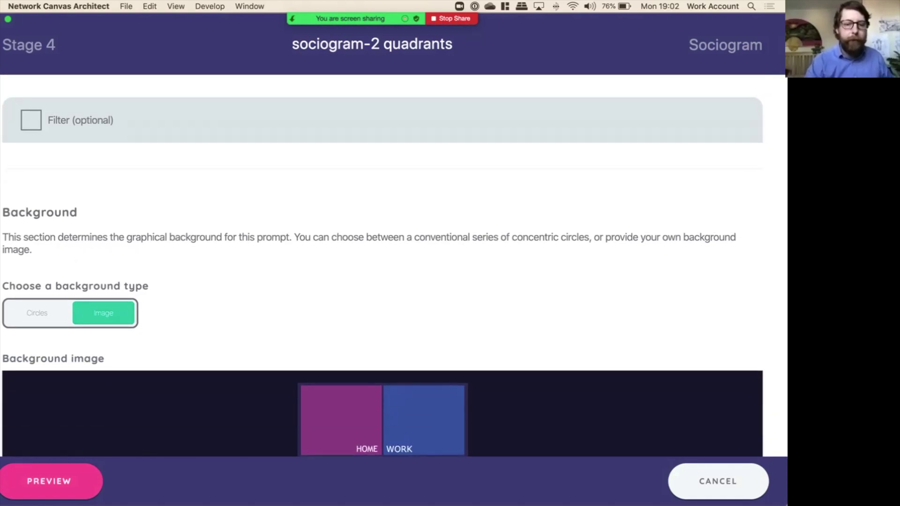
scroll(383, 266, down, 2)
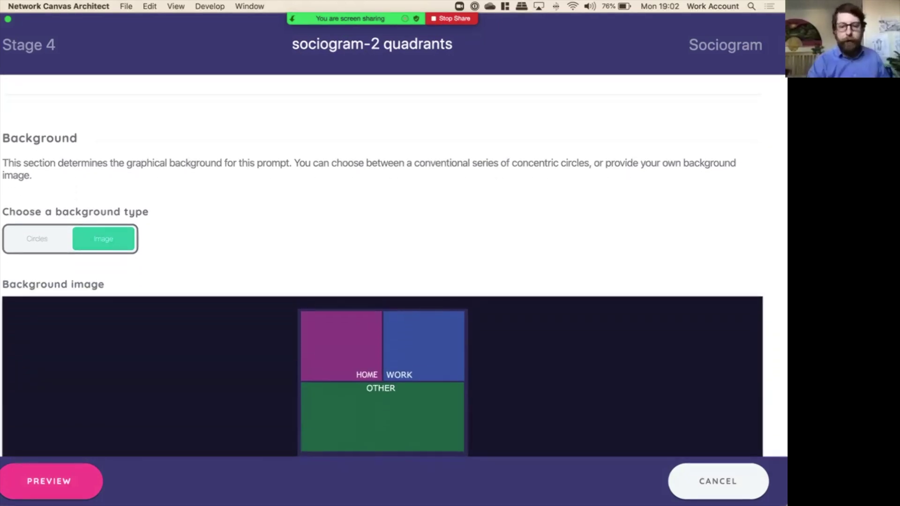
scroll(383, 281, down, 1)
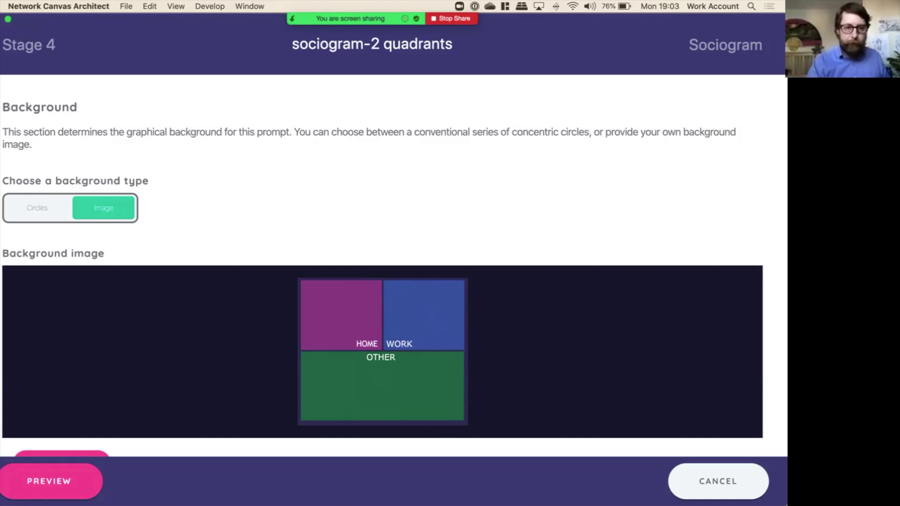
scroll(383, 262, down, 7)
scroll(383, 262, up, 2)
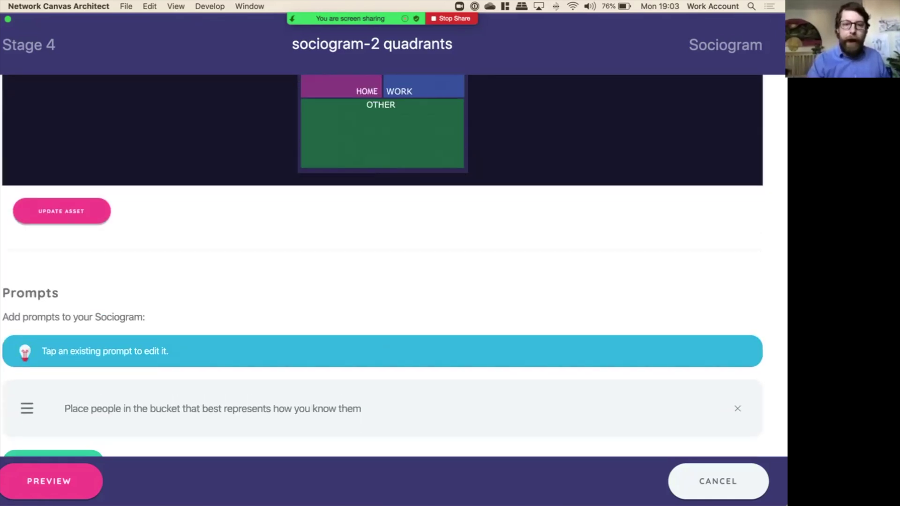
scroll(382, 263, up, 3)
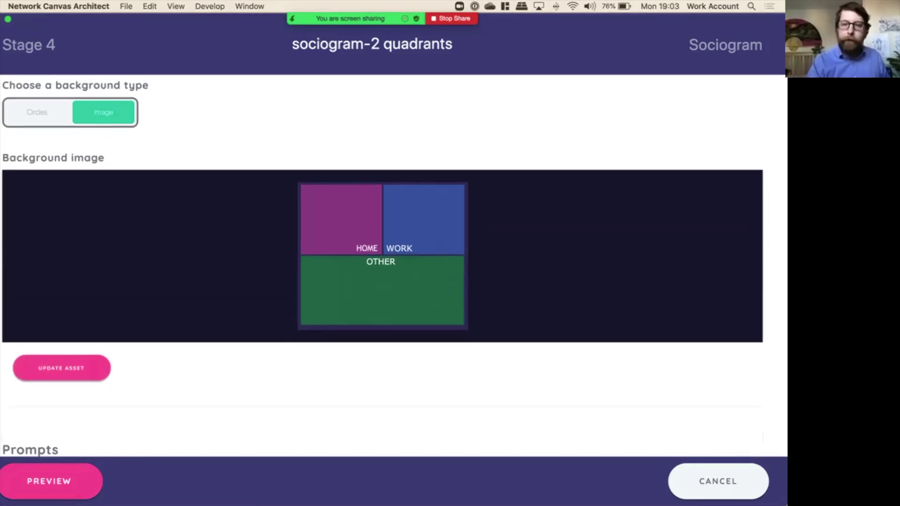
key(Escape)
scroll(382, 262, up, 10)
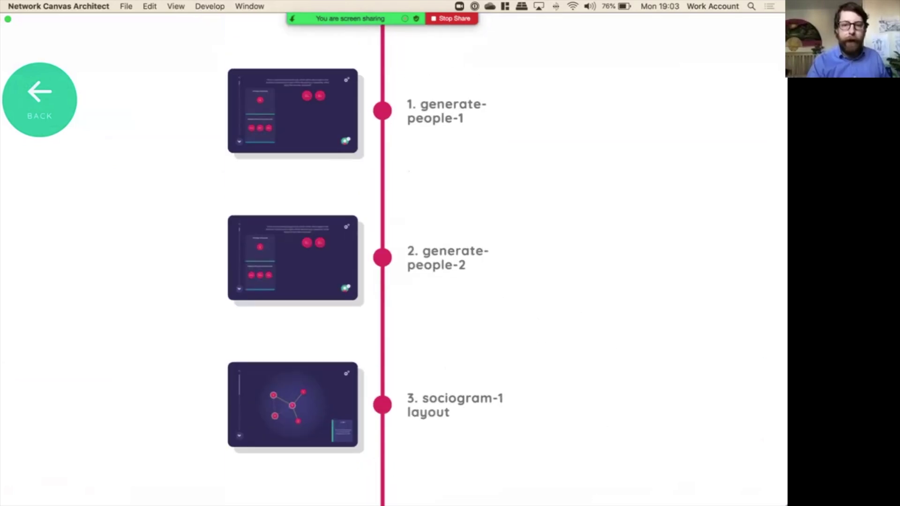
scroll(383, 262, up, 3)
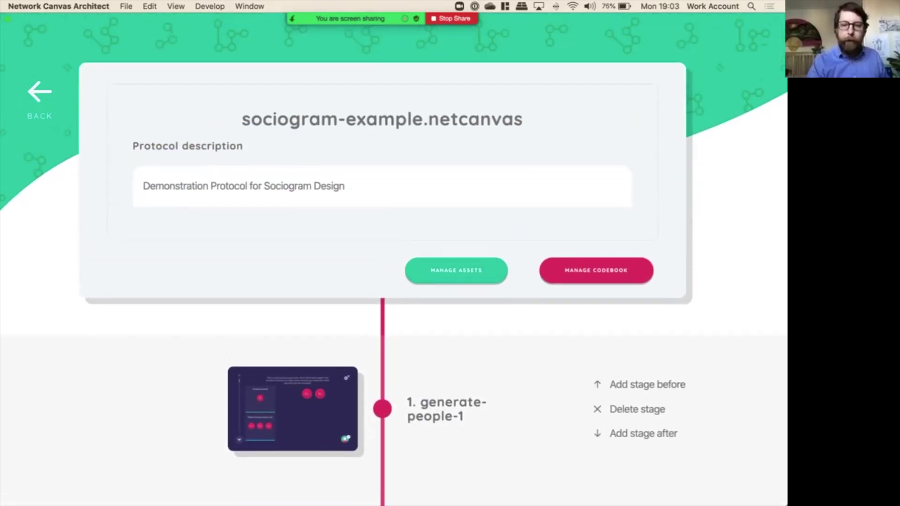
click(456, 270)
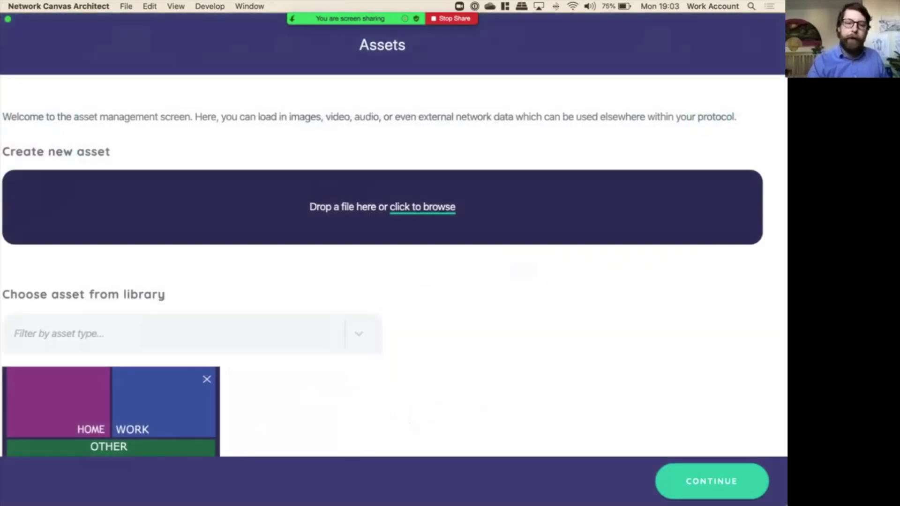
scroll(383, 262, down, 3)
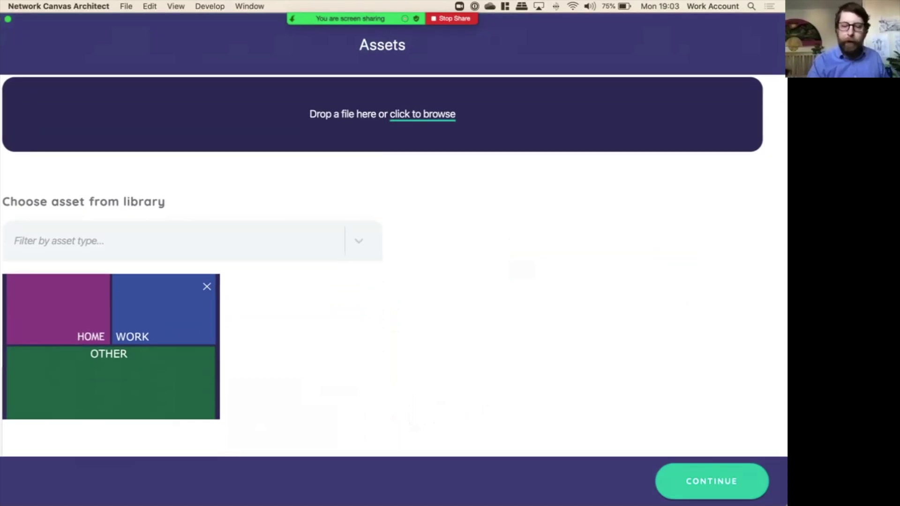
key(Escape)
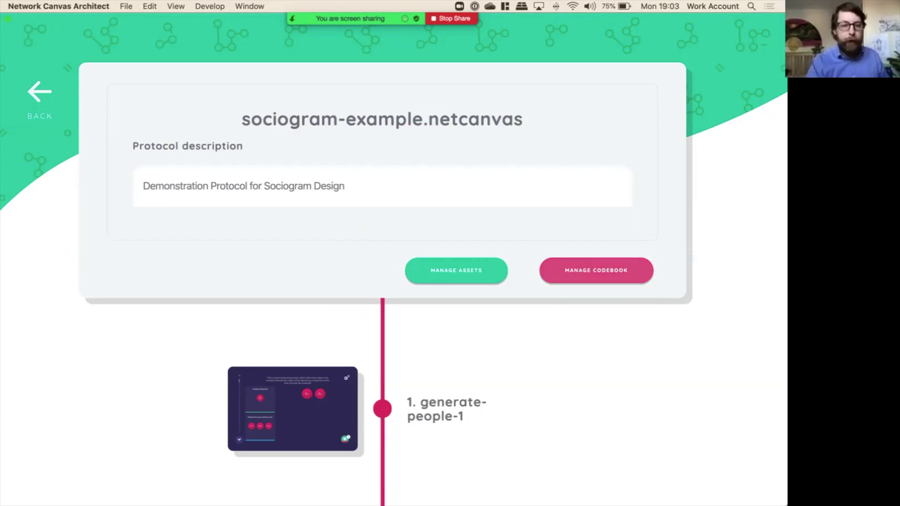
click(595, 270)
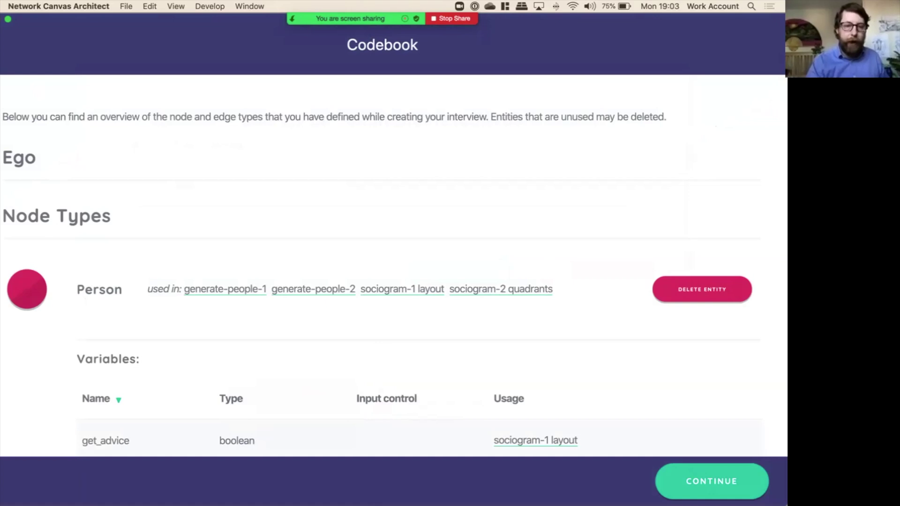
scroll(393, 265, down, 3)
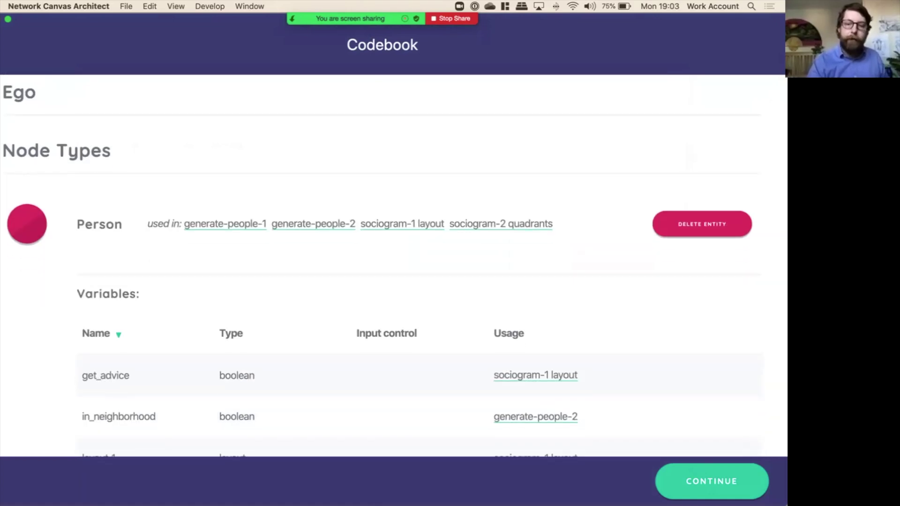
scroll(394, 265, down, 3)
scroll(394, 264, down, 8)
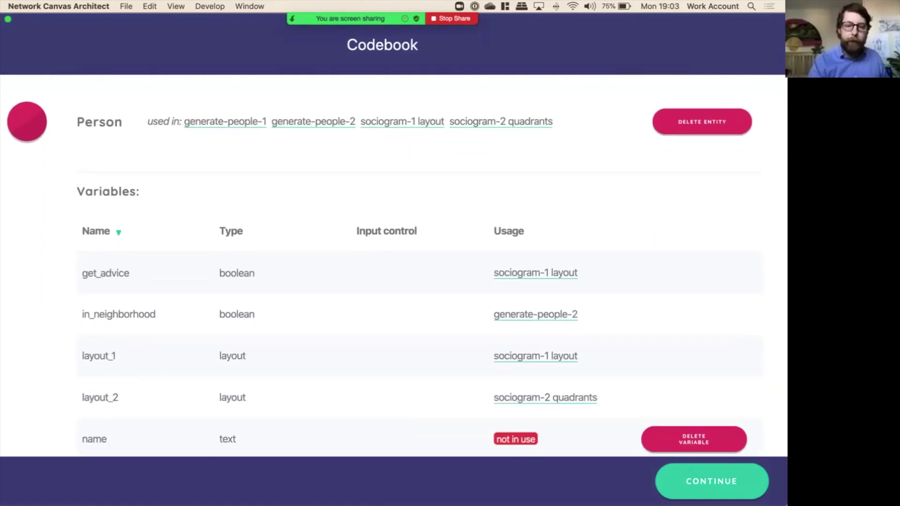
scroll(394, 265, down, 2)
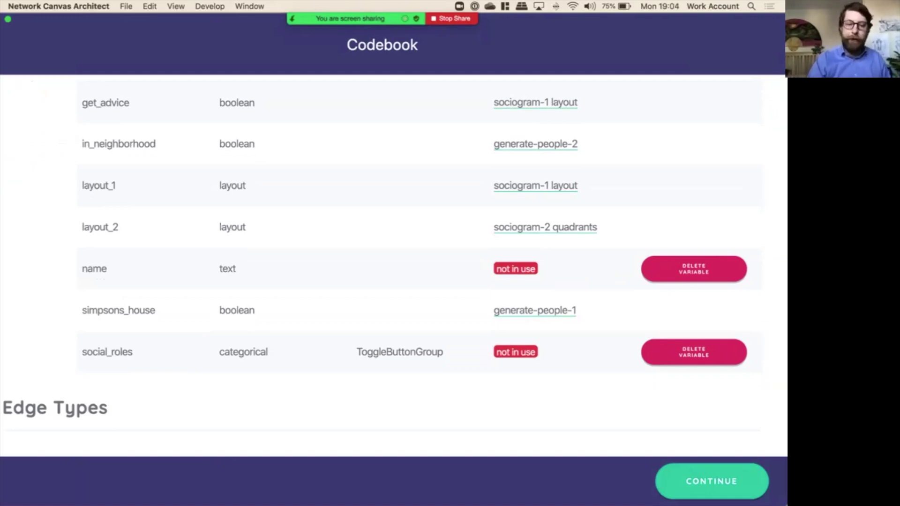
scroll(377, 265, down, 3)
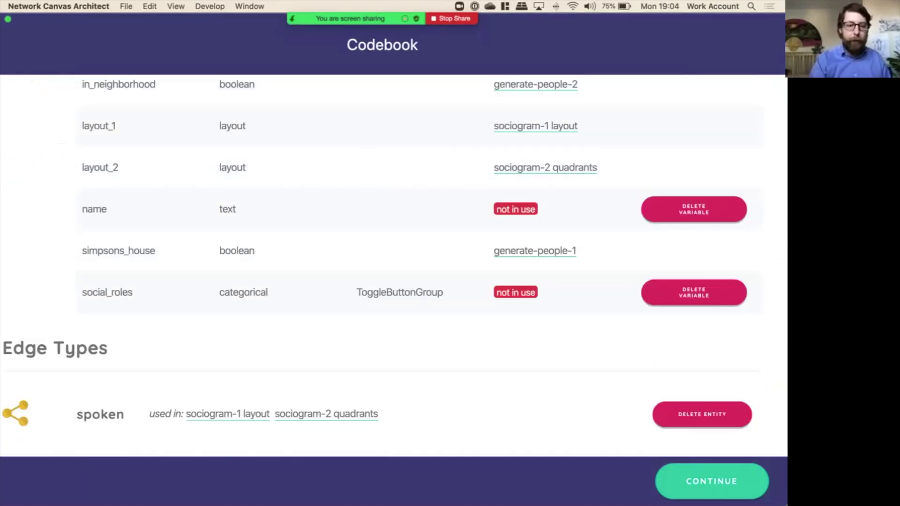